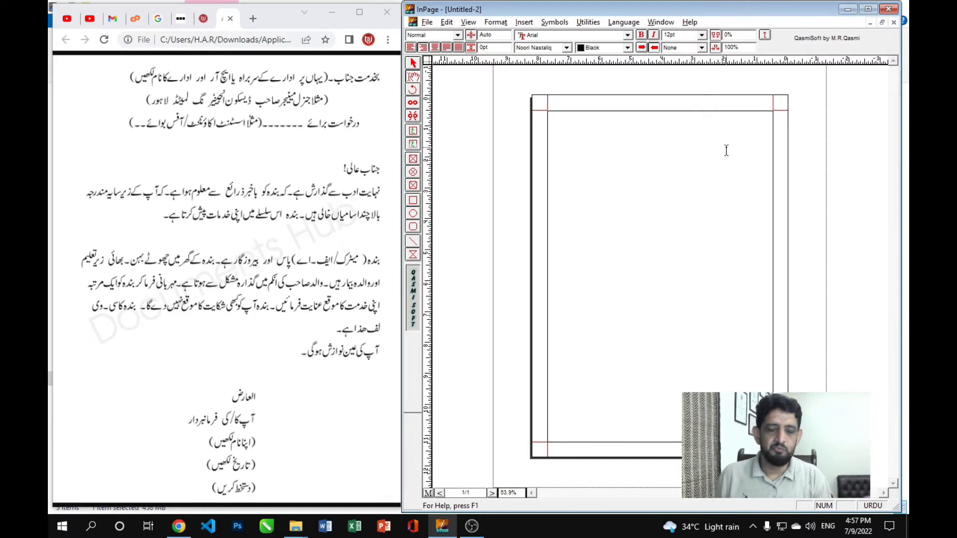
# Set the page view to 100% and centre-align the first text line.
pyautogui.hotkey('ctrl', '1')
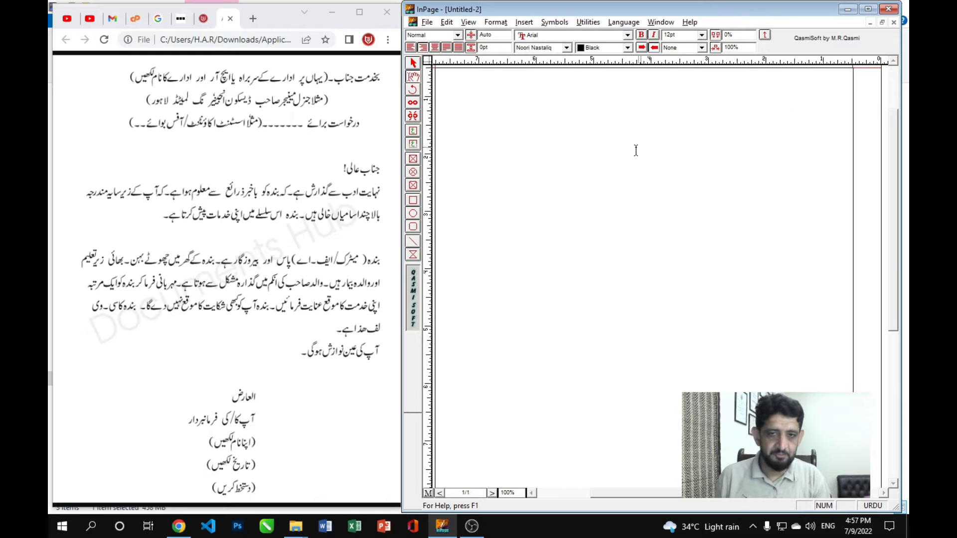
pyautogui.moveTo(551, 145); pyautogui.dragTo(572, 154)
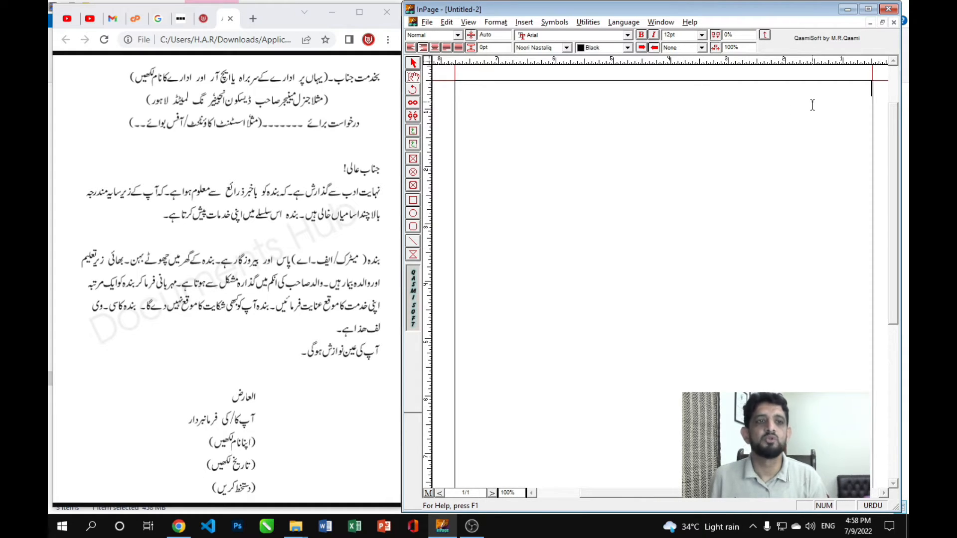
pyautogui.click(435, 48)
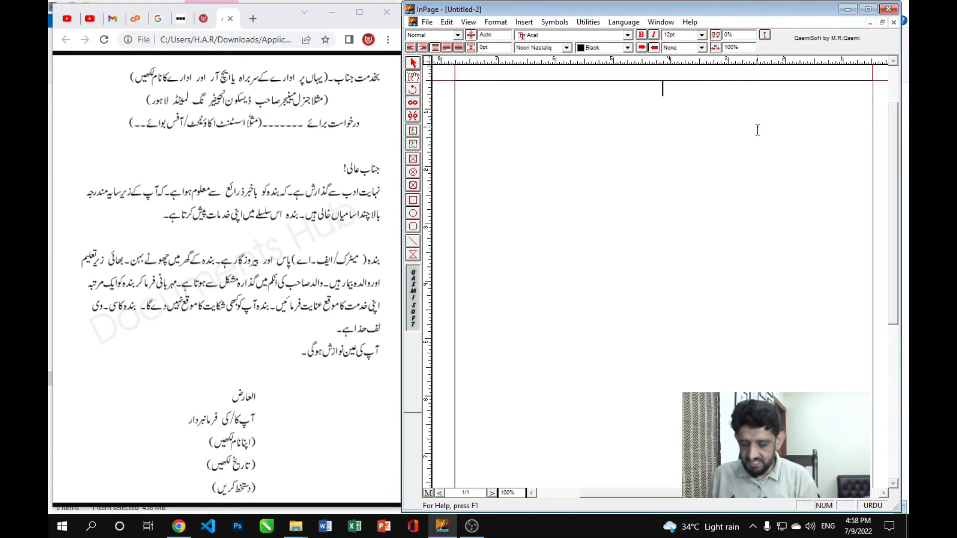
# Enlarge the opening letter ب to 18 pt and continue it into the salutation "بخدمت جناب۔".
pyautogui.moveTo(659, 89); pyautogui.dragTo(666, 88)
pyautogui.doubleClick(660, 89)
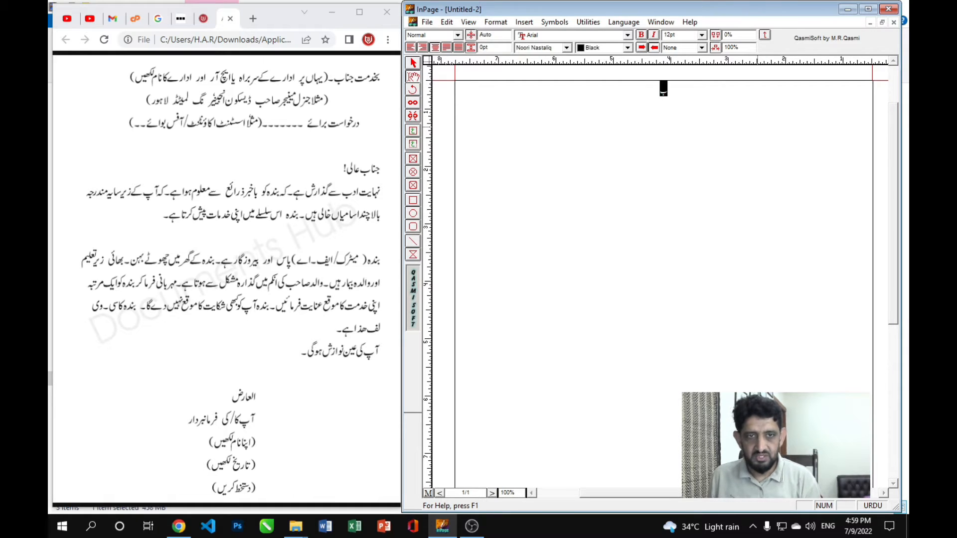
pyautogui.hotkey('ctrl', 'shift', '.')
pyautogui.hotkey('ctrl', 'shift', '.')
pyautogui.hotkey('ctrl', 'shift', '.')
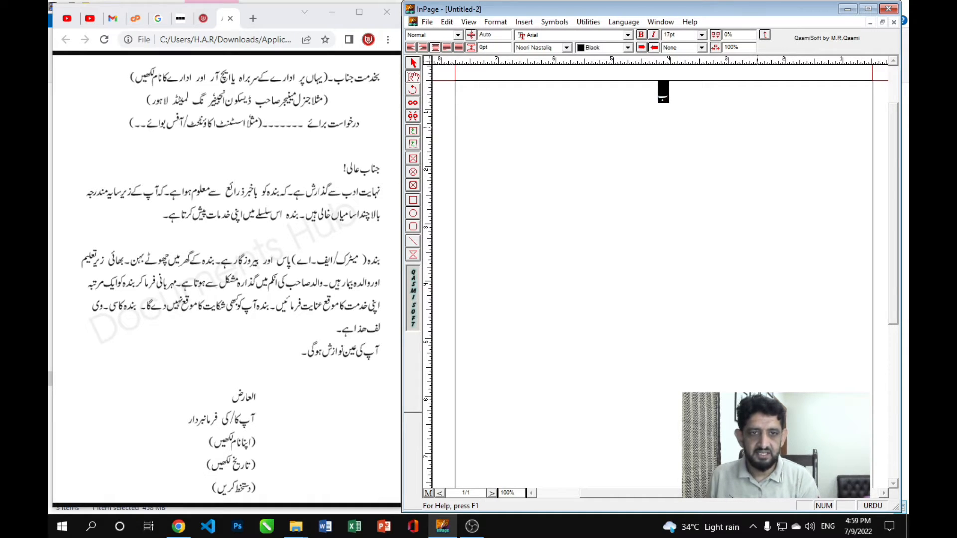
pyautogui.press('Left')
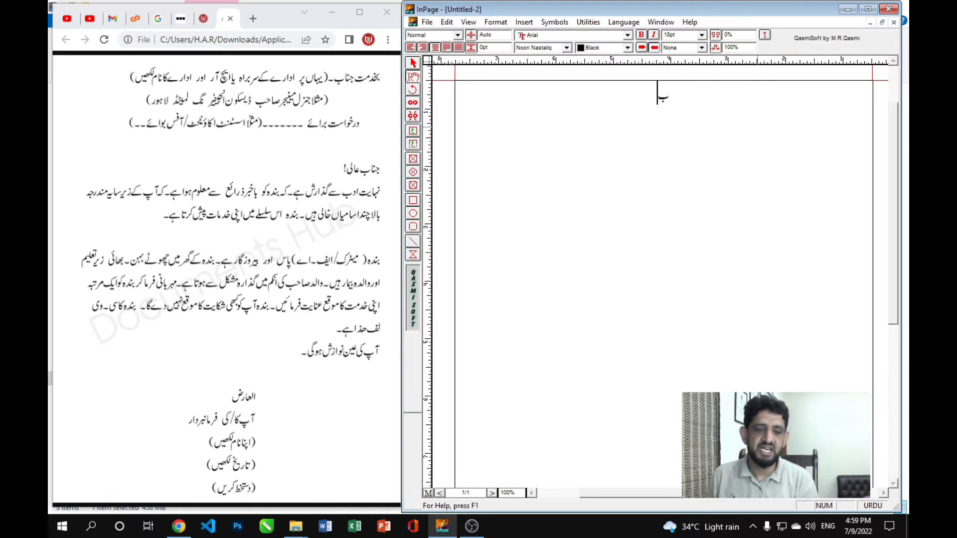
pyautogui.write('خدمت')
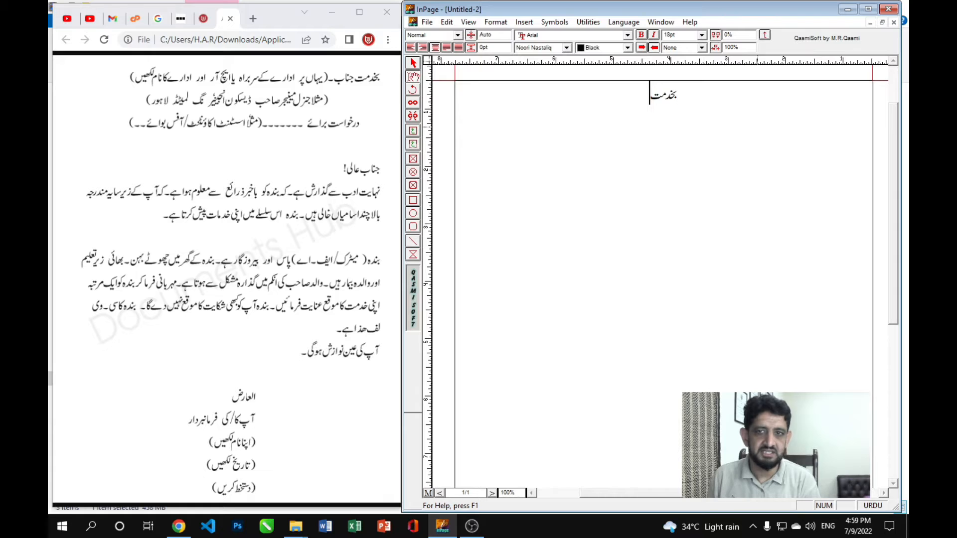
pyautogui.write(' جناب۔')
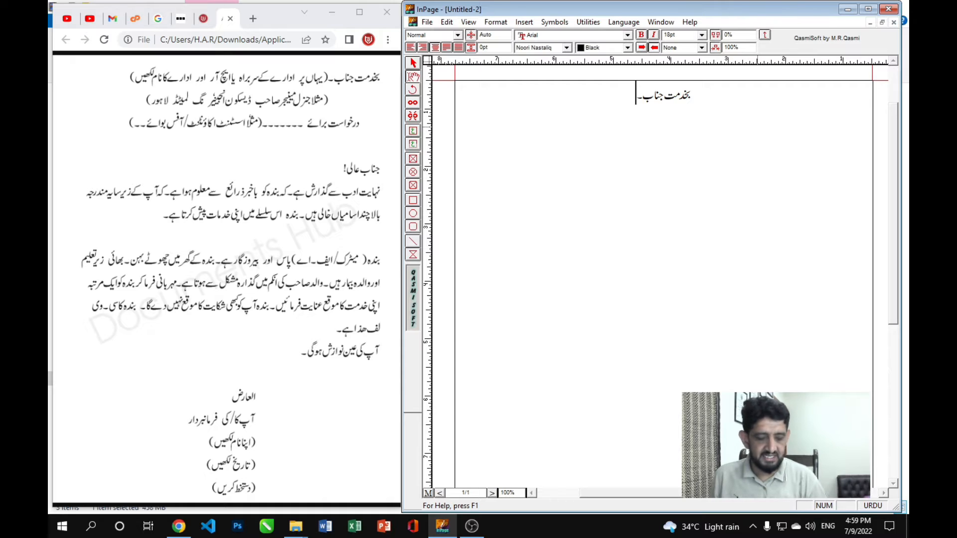
# Open the On-Screen Keyboard and use it to add an opening parenthesis after "بخدمت جناب۔".
pyautogui.click(91, 528)
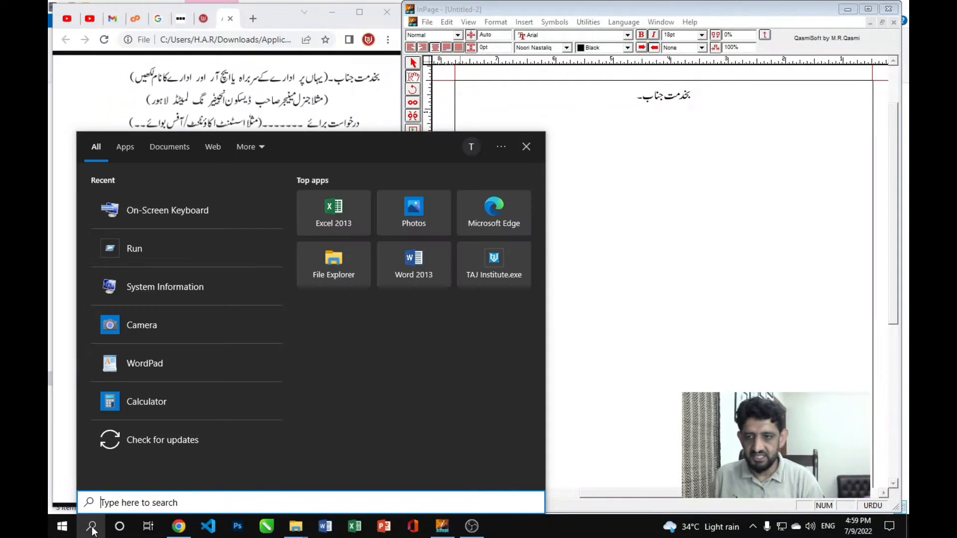
pyautogui.write('on sc')
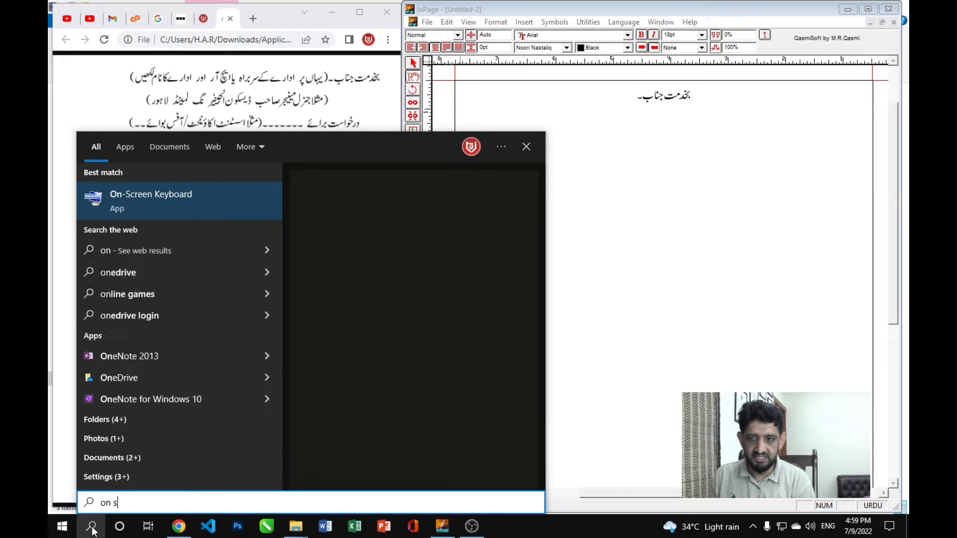
pyautogui.click(154, 192)
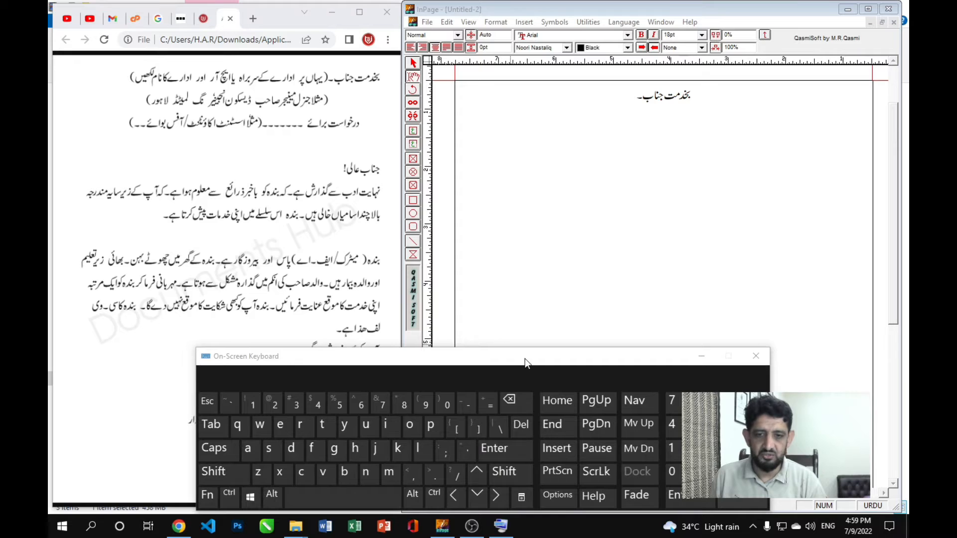
pyautogui.click(621, 97)
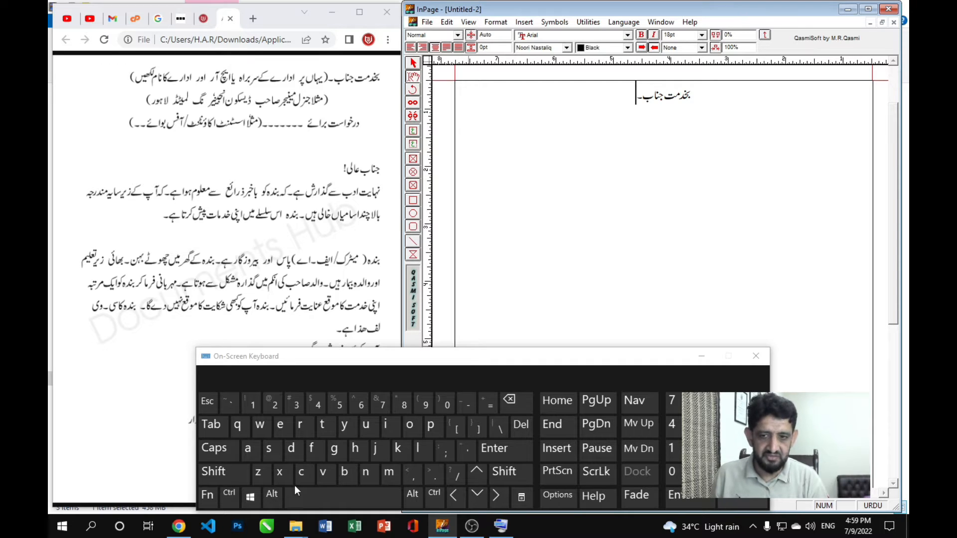
pyautogui.click(239, 476)
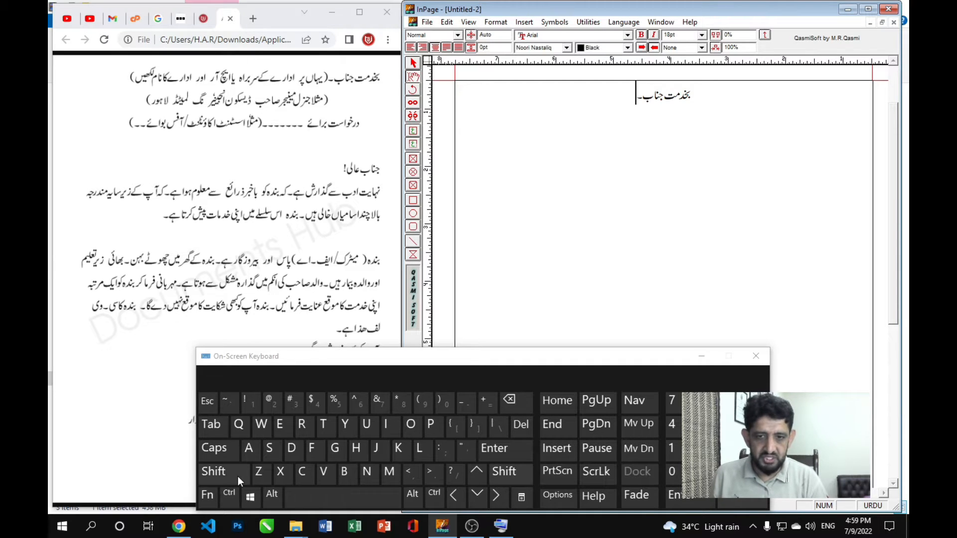
pyautogui.click(443, 404)
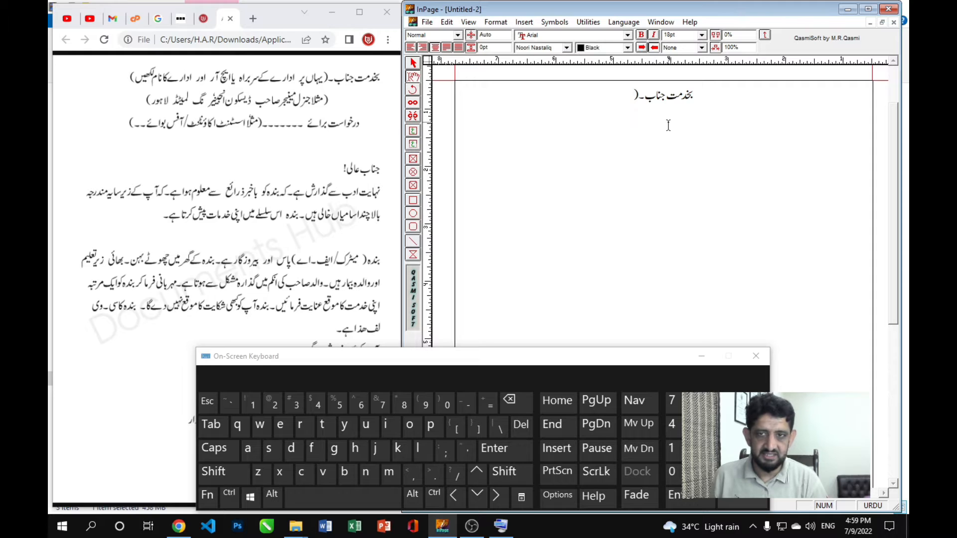
# Complete the first line with "یہاں پر ادارے کے سربراہ یا ایچ آر اور ادارے کا نام لکھیں" and a closing parenthesis.
pyautogui.write('یہاں')
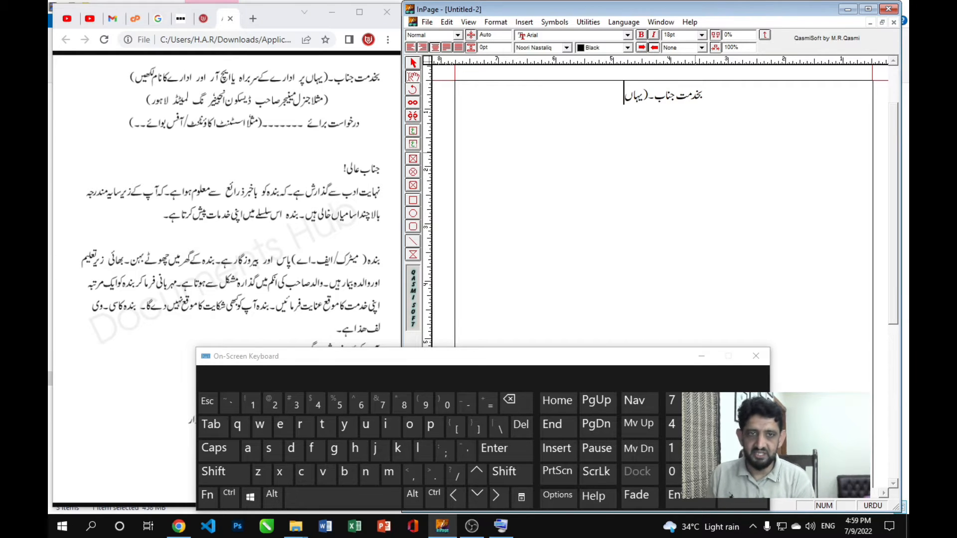
pyautogui.write(' پر ادارے')
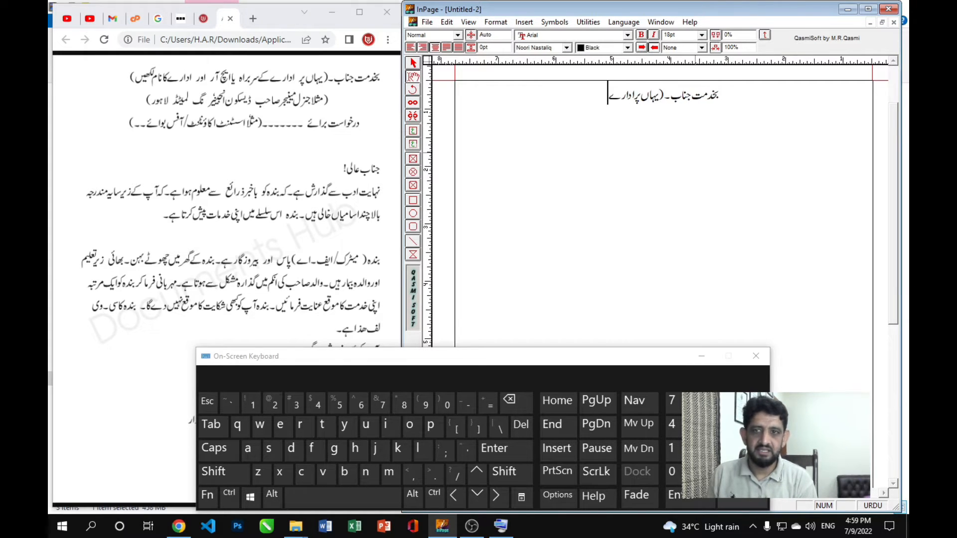
pyautogui.write(' کے سربراہ')
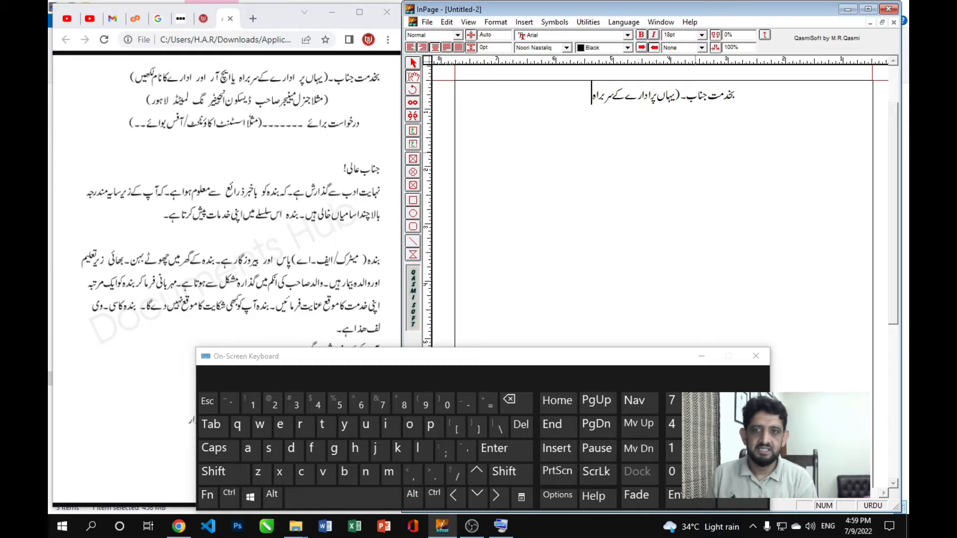
pyautogui.write(' یا ایچ')
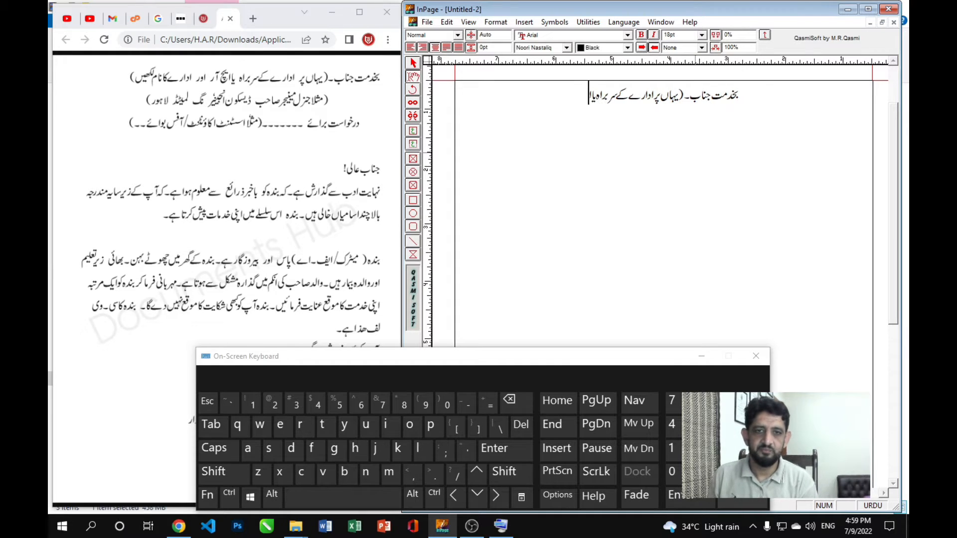
pyautogui.write(' آر')
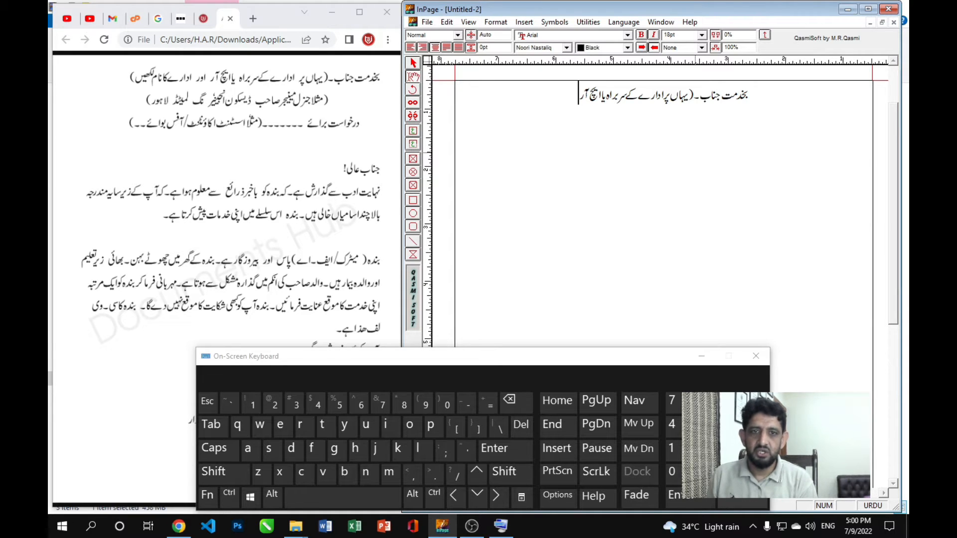
pyautogui.write('اور ادارے')
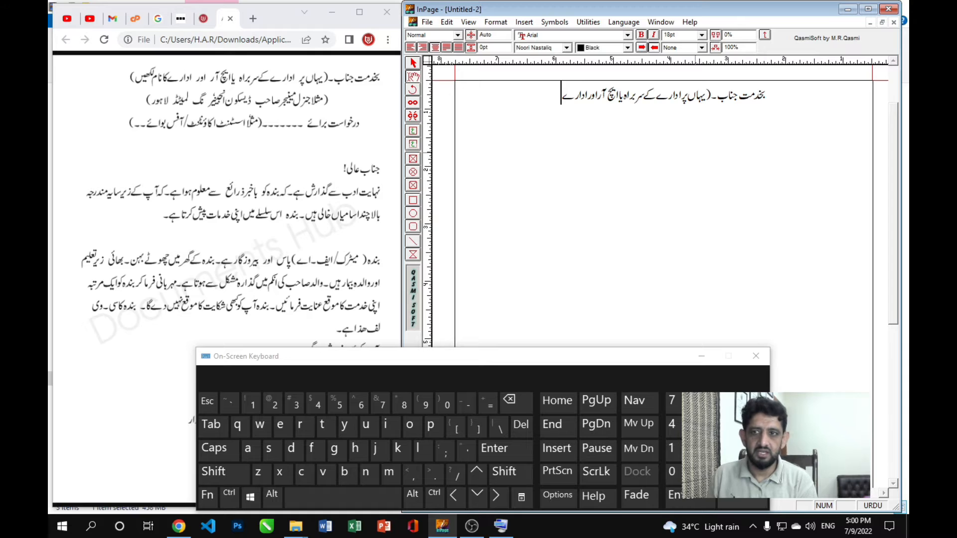
pyautogui.write(' کا نام لکھیں')
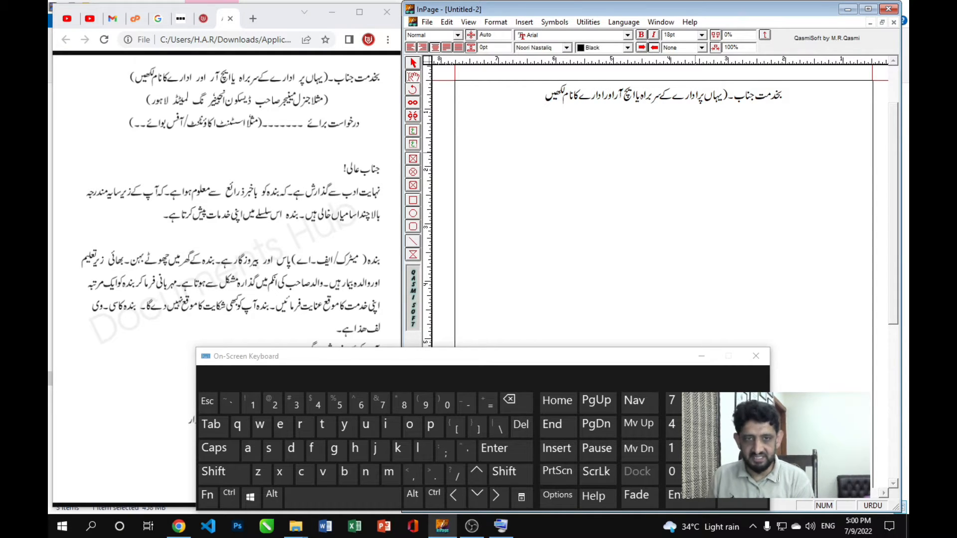
pyautogui.click(213, 482)
pyautogui.click(424, 403)
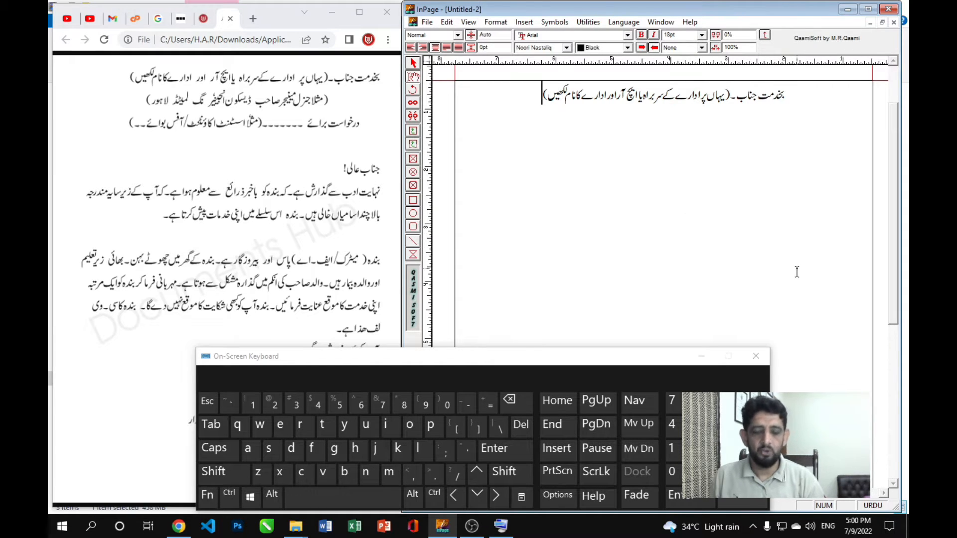
# Start a second line below the salutation with an opening parenthesis.
pyautogui.press('Return')
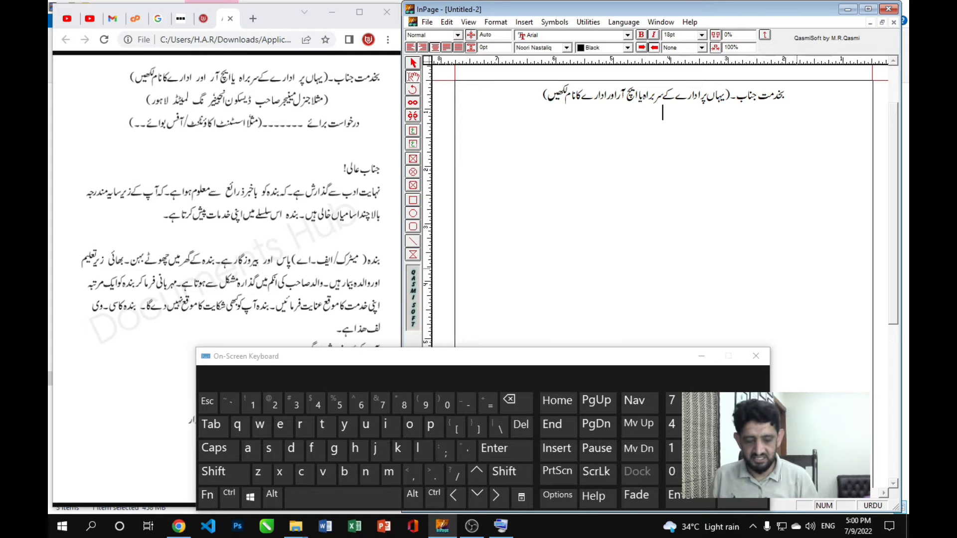
pyautogui.click(232, 477)
pyautogui.click(429, 411)
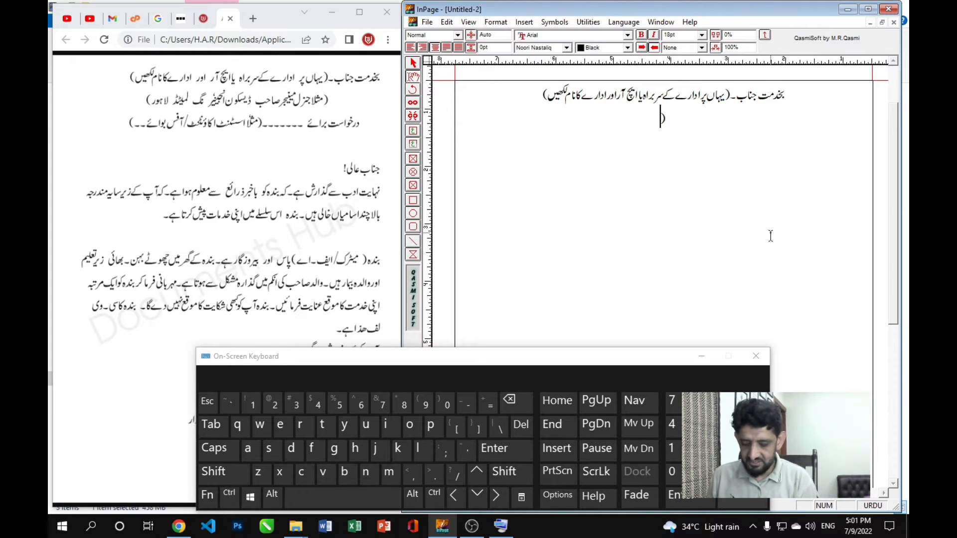
# Enlarge all the text in the document to 21 pt.
pyautogui.hotkey('ctrl', 'a')
pyautogui.hotkey('ctrl', 'shift', '.')
pyautogui.hotkey('ctrl', 'shift', '.')
pyautogui.hotkey('ctrl', 'shift', '.')
pyautogui.hotkey('ctrl', 'shift', '.')
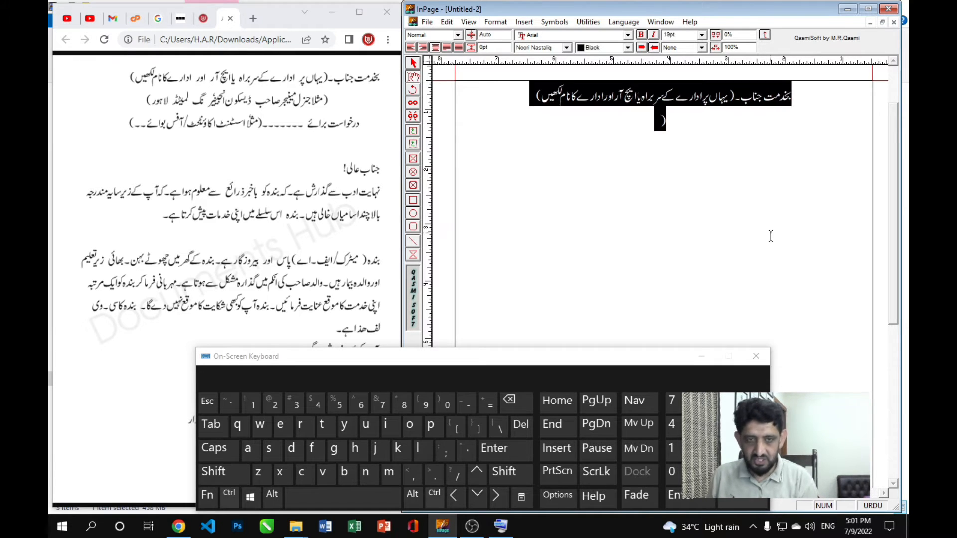
pyautogui.hotkey('ctrl', 'shift', ',')
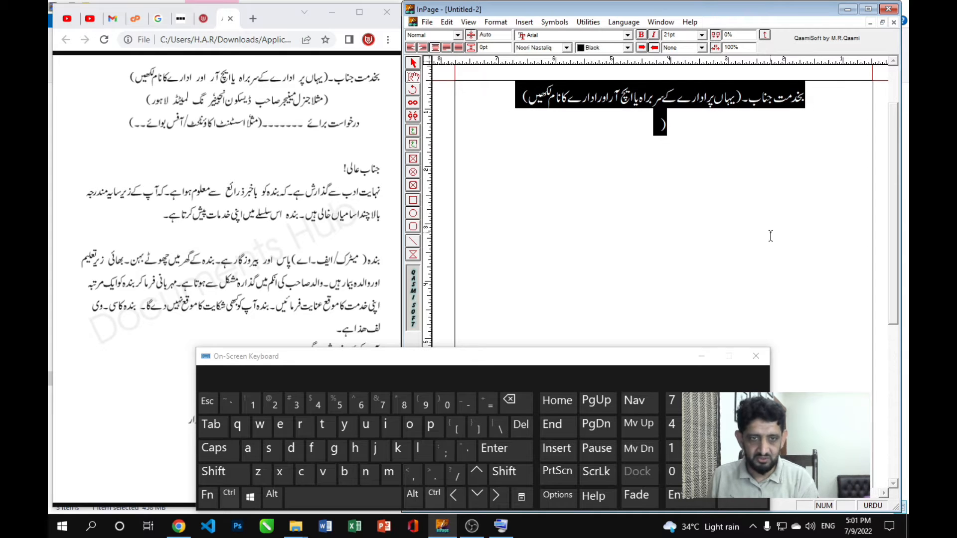
# Write "مثلاً" after the opening parenthesis on the second line, including its tanween mark.
pyautogui.click(771, 236)
pyautogui.write('مثلا')
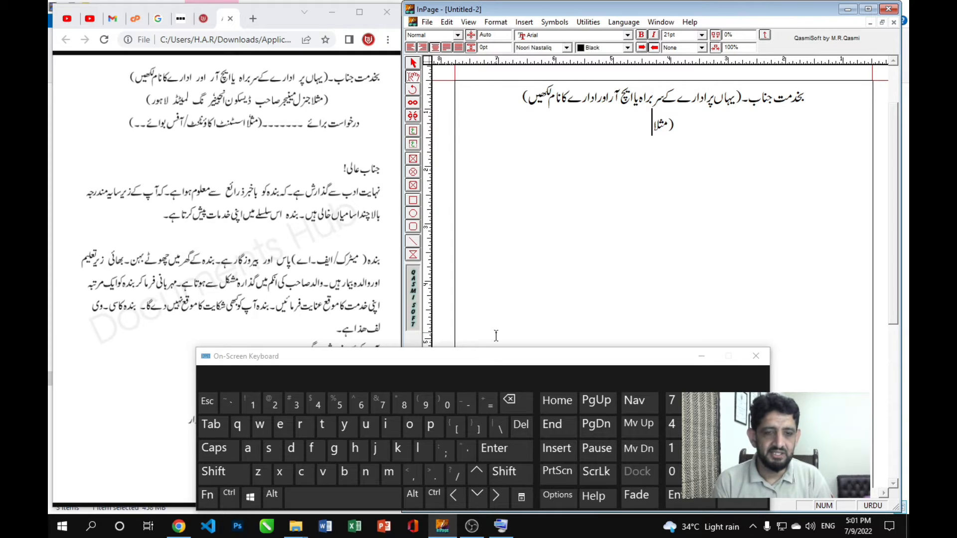
pyautogui.click(228, 474)
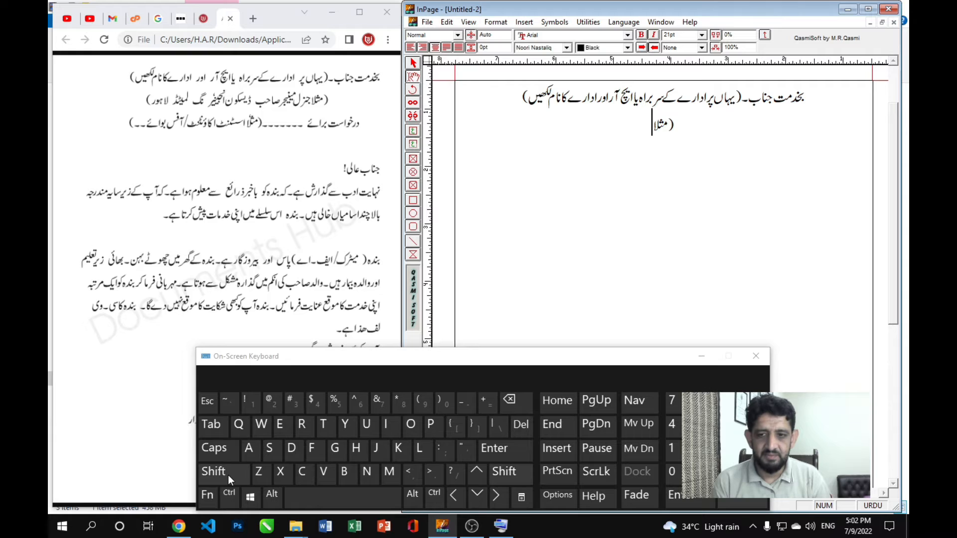
pyautogui.click(227, 403)
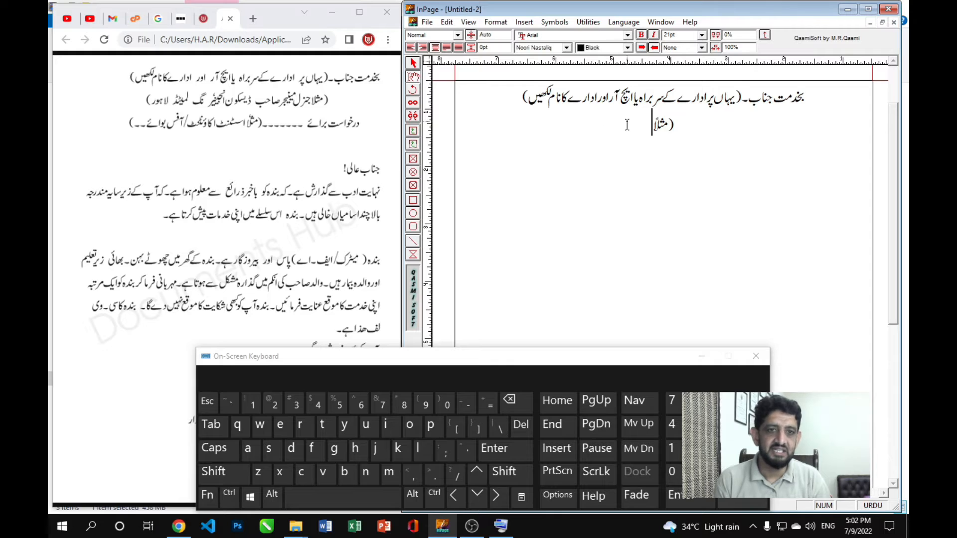
# Continue the second line after "مثلاً" with "جنرل مینیجر صاحب ڈیسکون", correcting the spelling of "مینیجر".
pyautogui.write('jn')
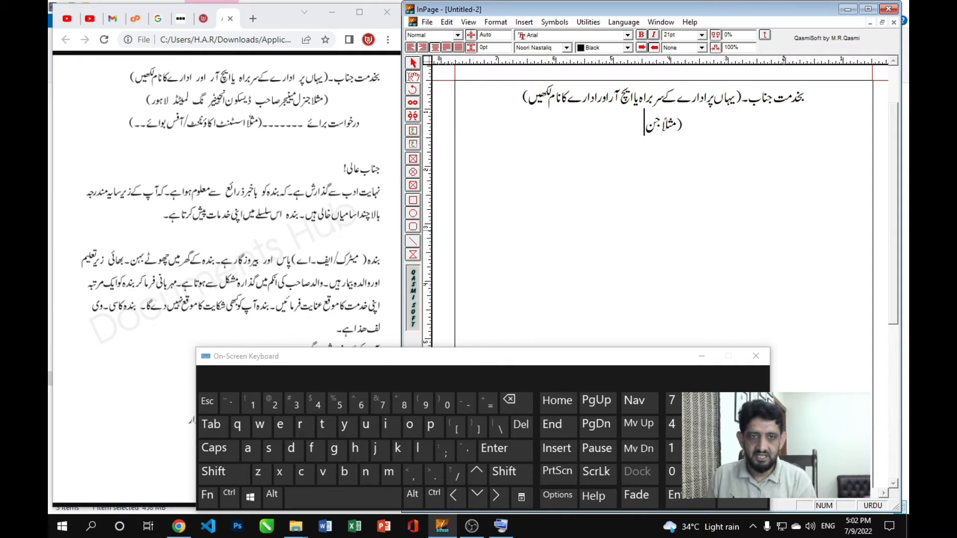
pyautogui.write('rl m')
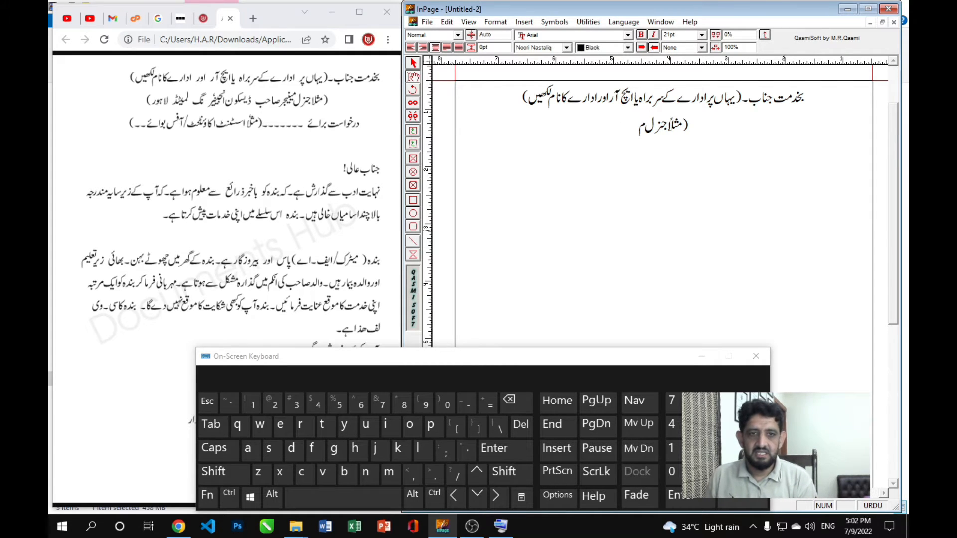
pyautogui.write('nyjr')
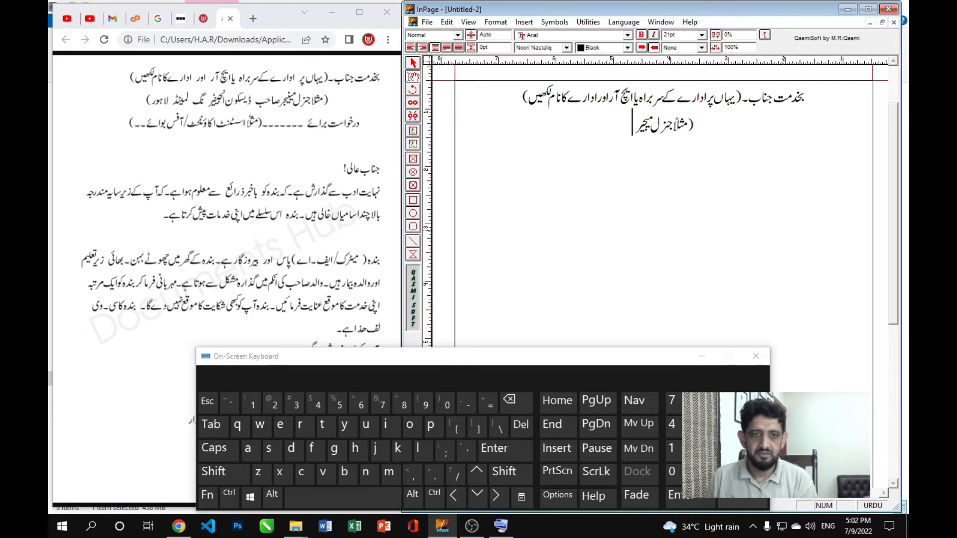
pyautogui.press('BackSpace')
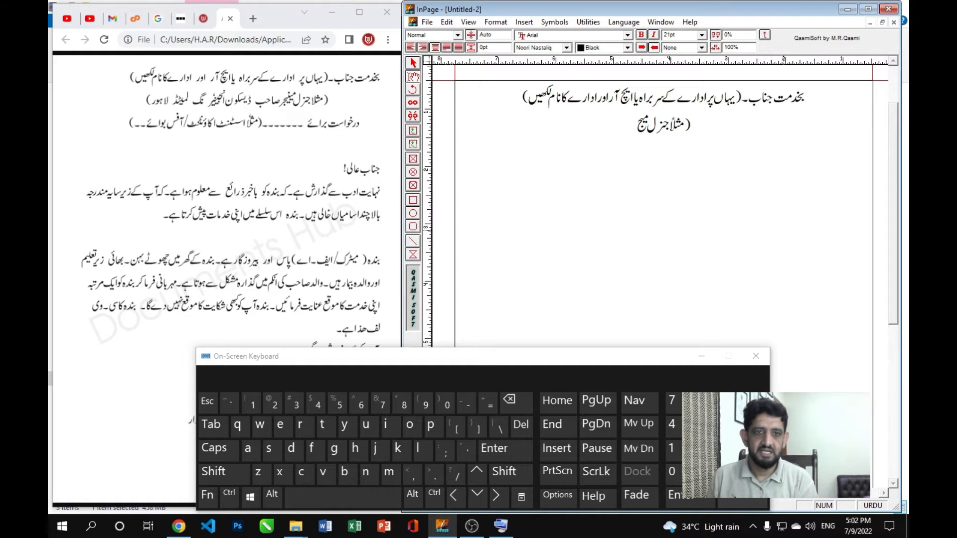
pyautogui.press('BackSpace')
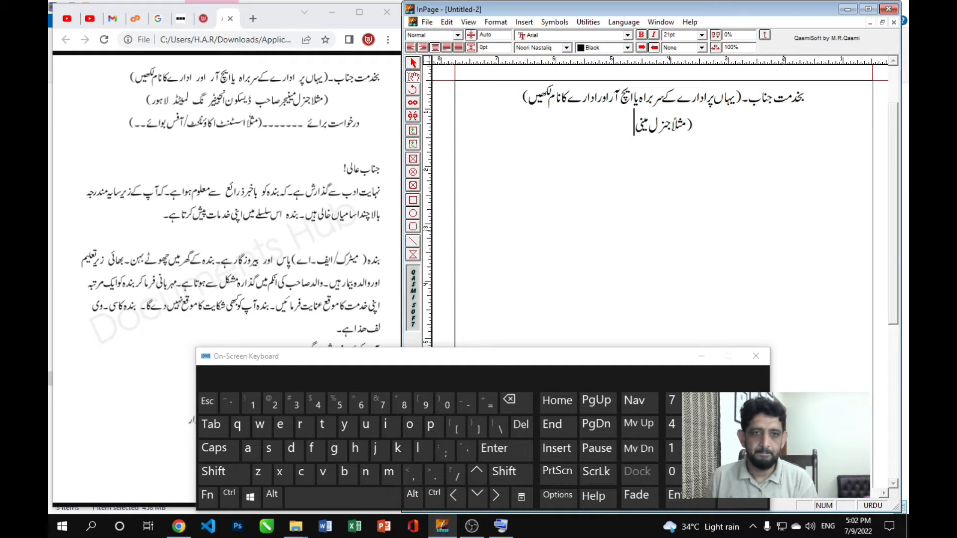
pyautogui.write('jr Sah')
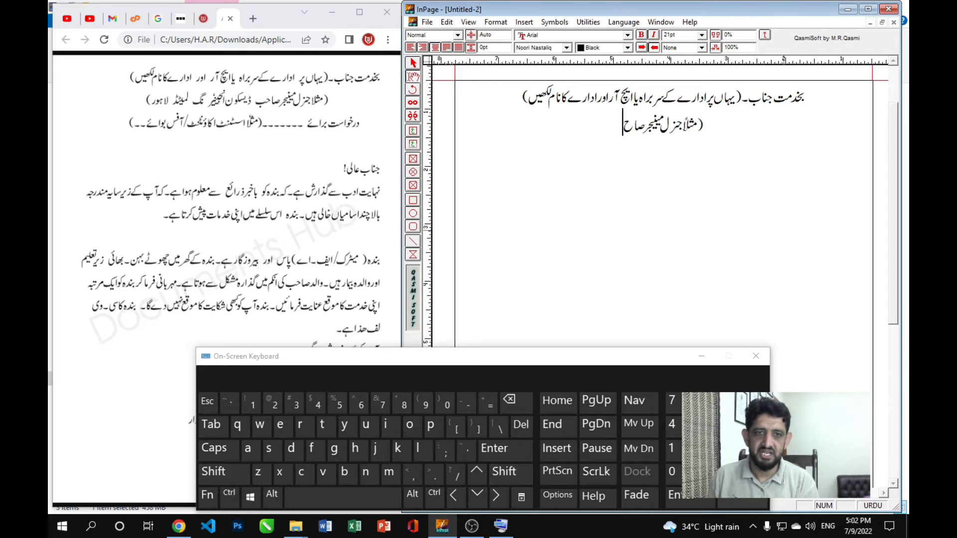
pyautogui.write('b Diskwn')
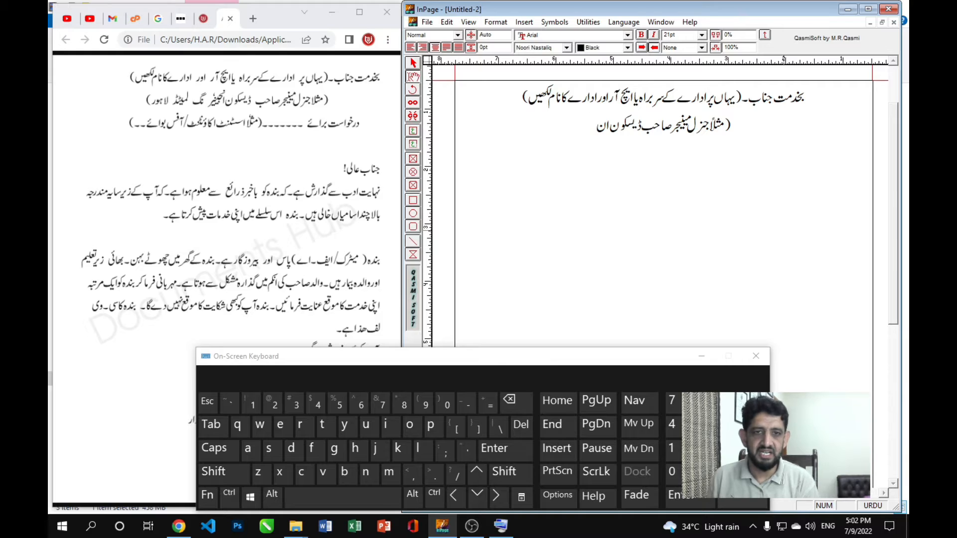
# Complete the second line with "انجینئرنگ لمیٹڈ لاہور" and a closing parenthesis.
pyautogui.write('ج')
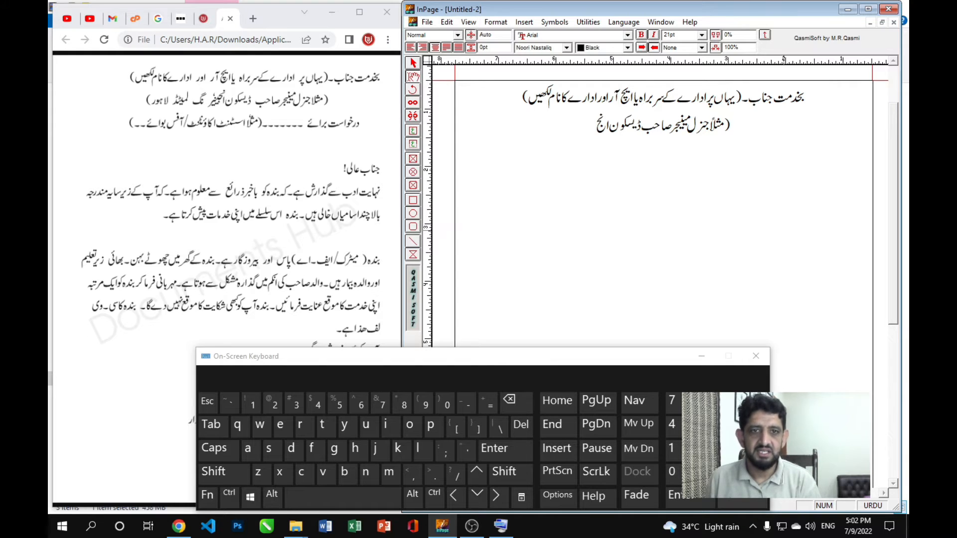
pyautogui.write('ینء')
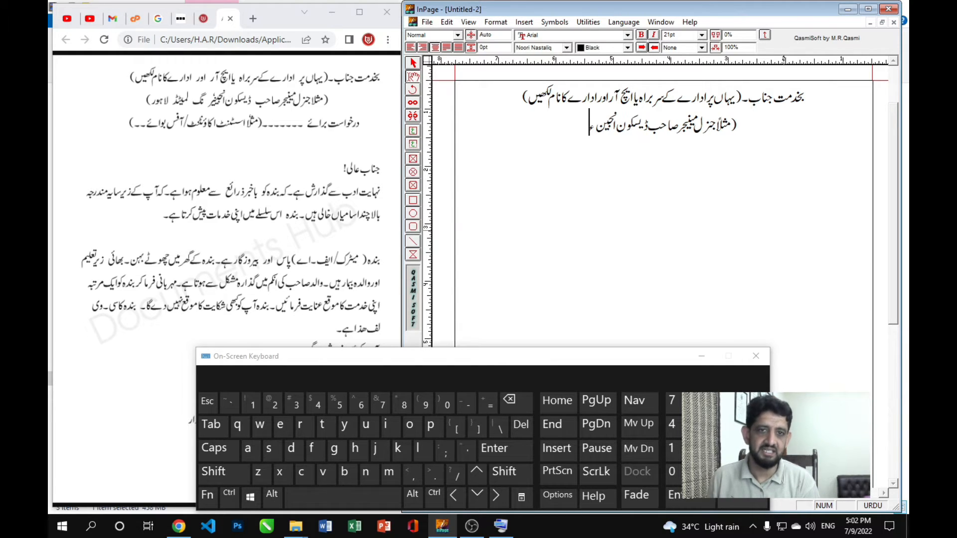
pyautogui.press('BackSpace')
pyautogui.write('ئر')
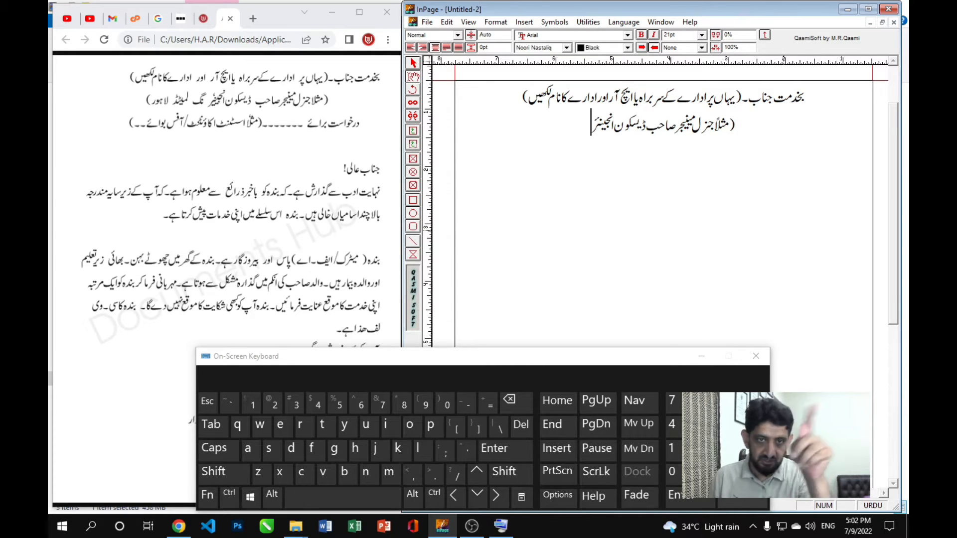
pyautogui.write('نگ')
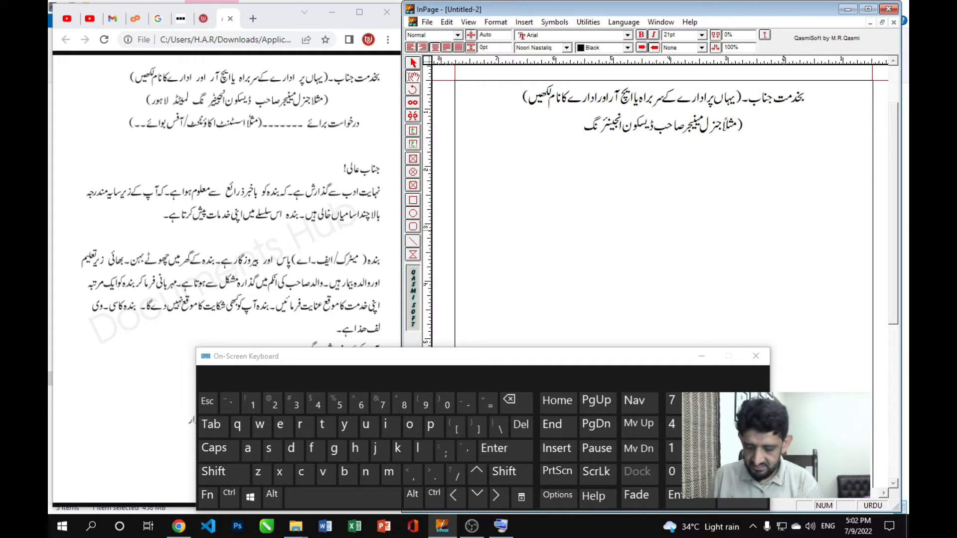
pyautogui.write(' لمیٹ')
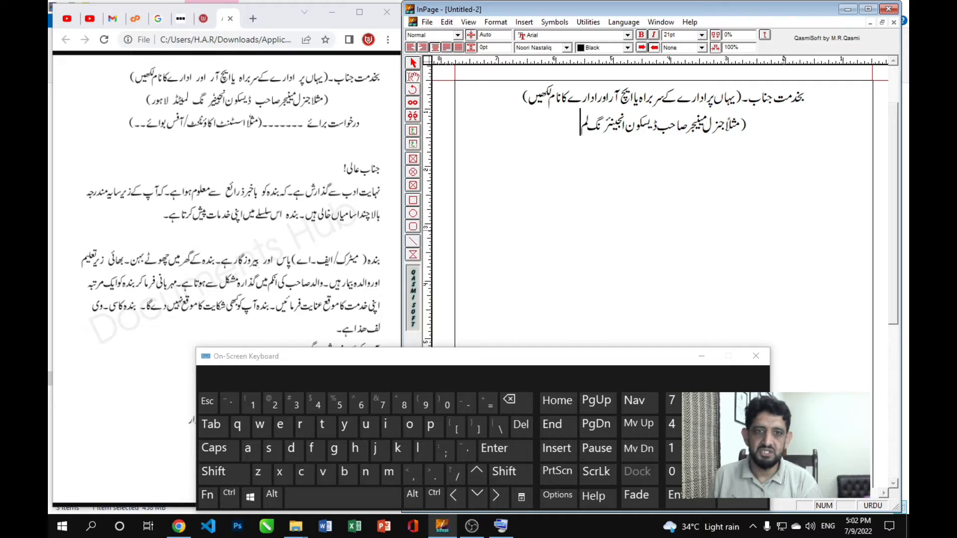
pyautogui.write('ڈ')
pyautogui.write(' لاہور')
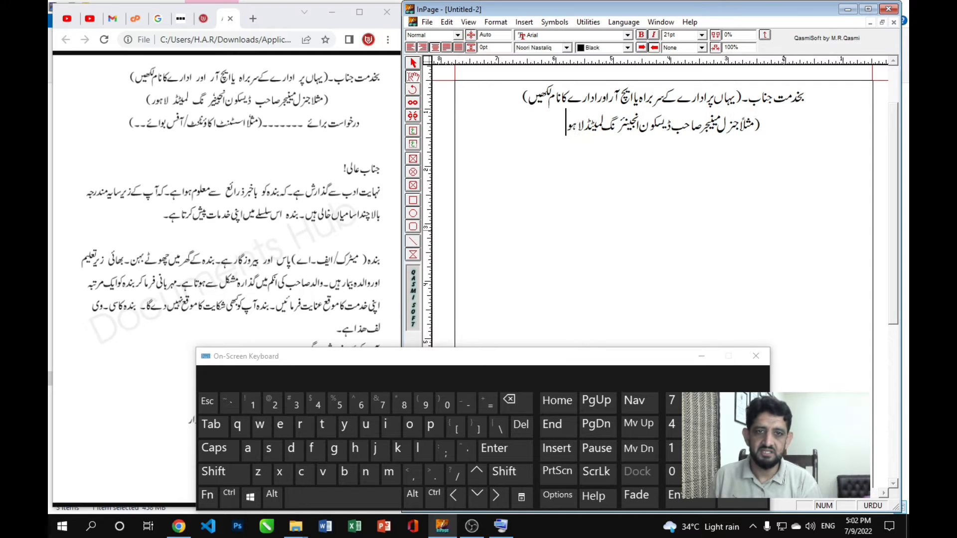
pyautogui.write(')')
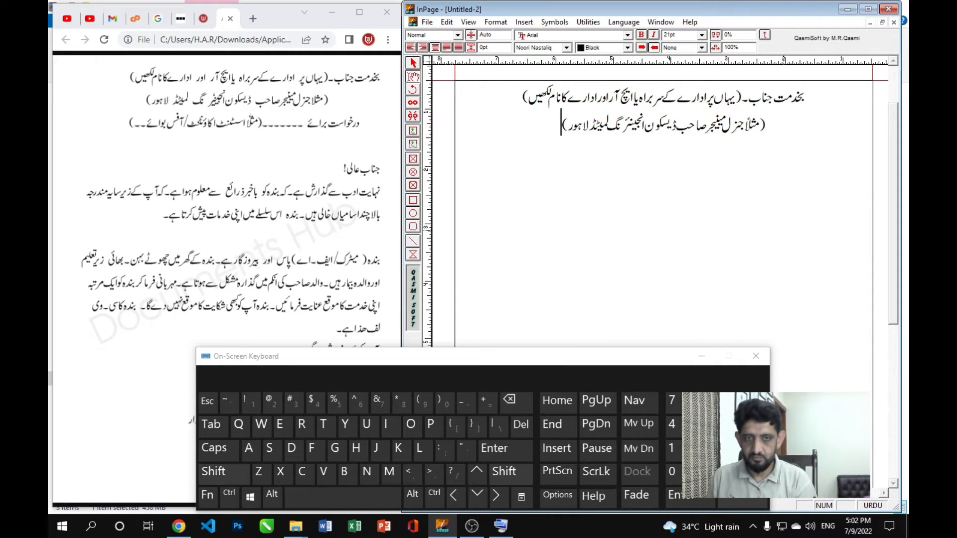
# Start a third line with "درخواست برائے" followed by six Urdu full stops and an opening parenthesis.
pyautogui.press('Return')
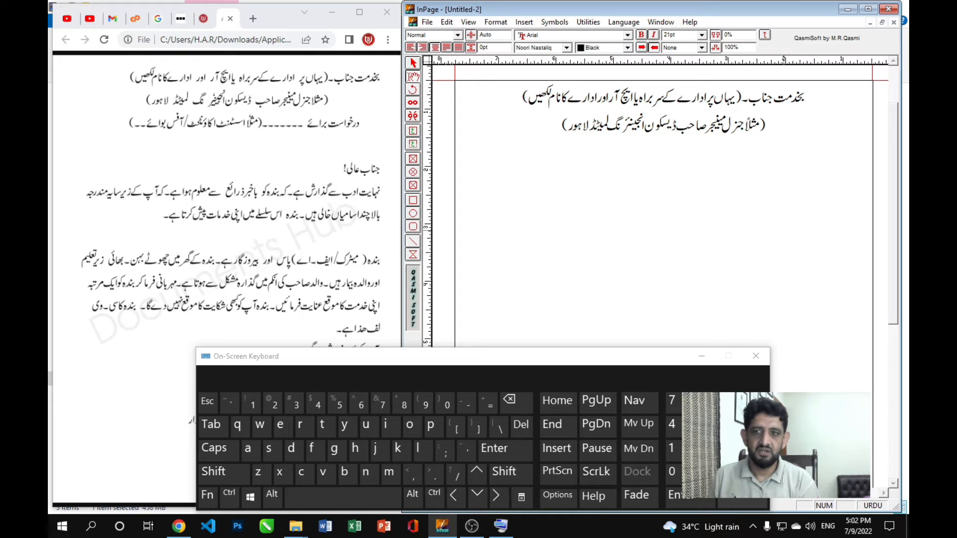
pyautogui.write('درکوا')
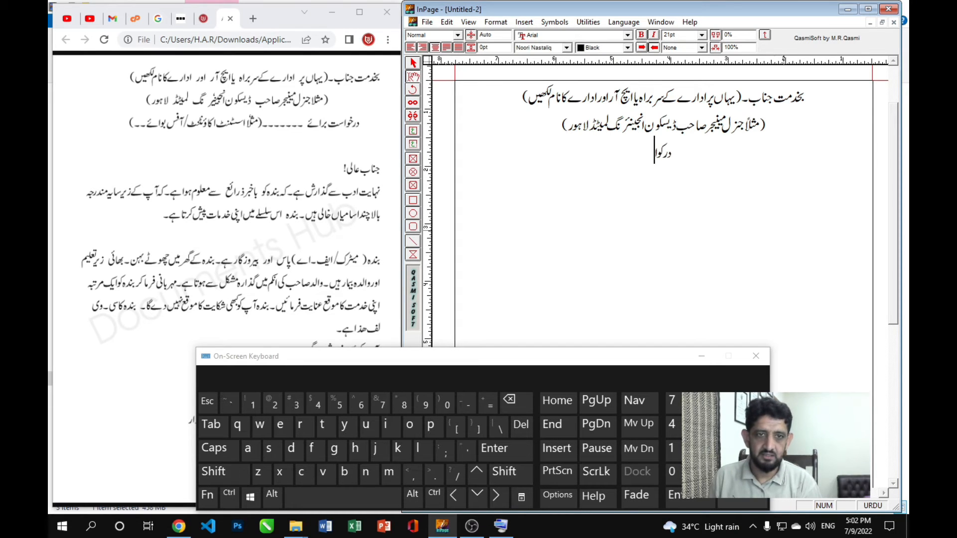
pyautogui.press('BackSpace')
pyautogui.press('BackSpace')
pyautogui.write('ک')
pyautogui.press('BackSpace')
pyautogui.write('خ')
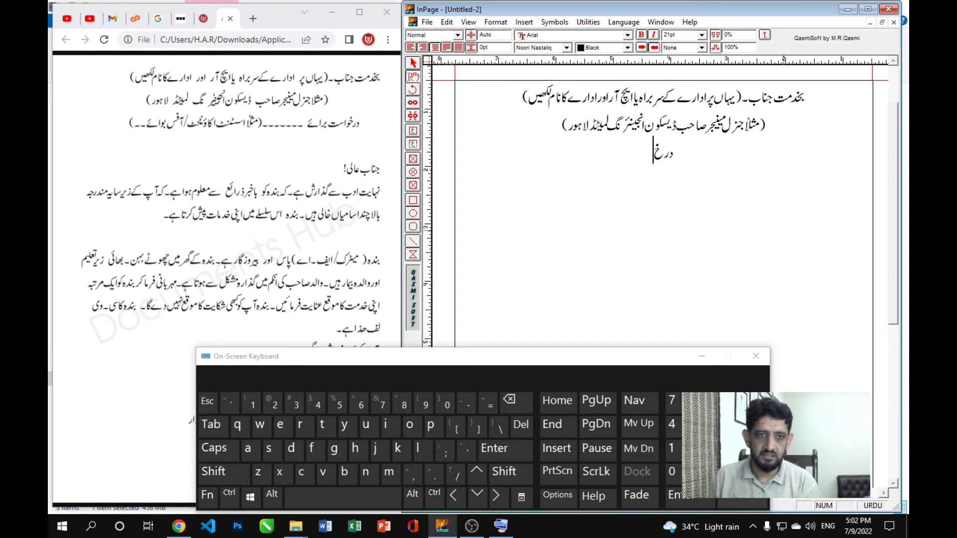
pyautogui.write('واست برائے')
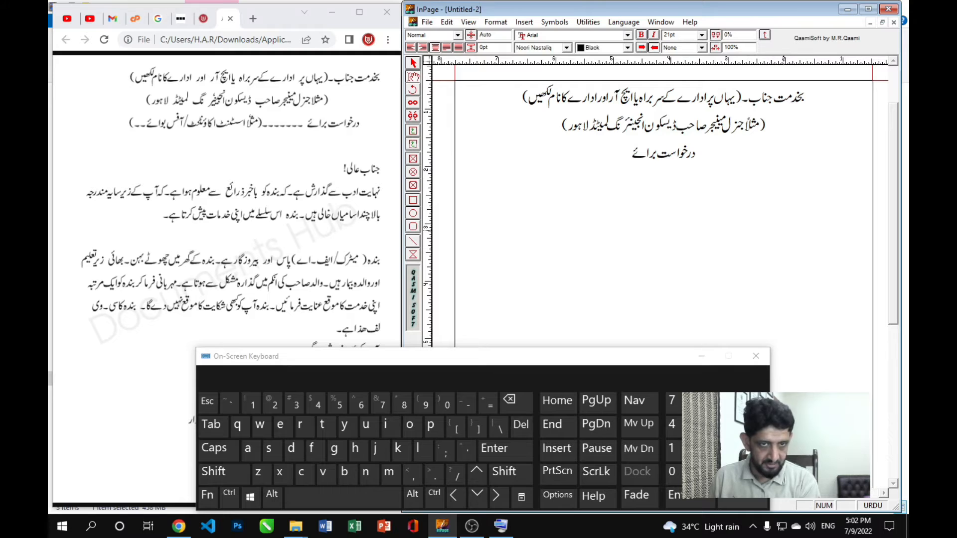
pyautogui.write('------(')
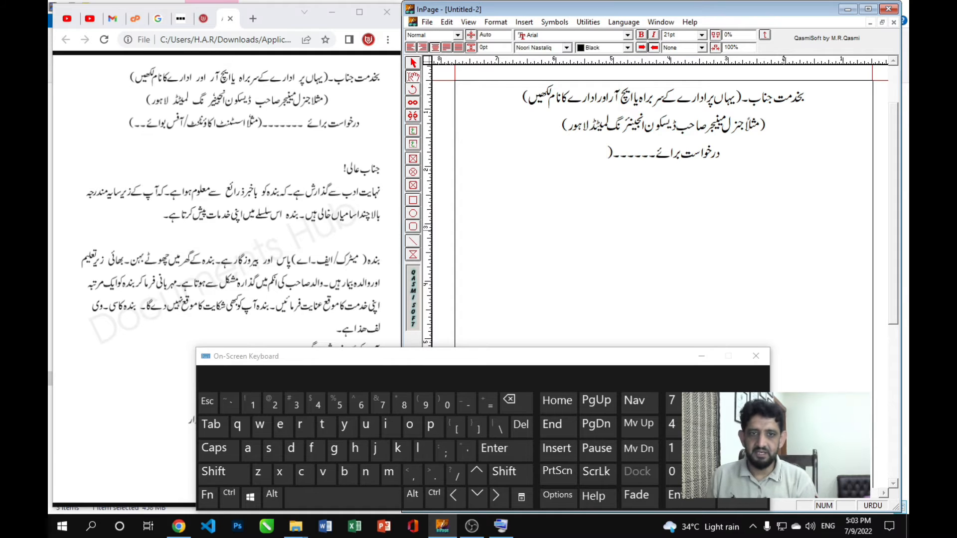
# Finish the third line with "مثلاً اسسٹنٹ/آفس بوائے۔۔" and a closing parenthesis.
pyautogui.write('مثلا')
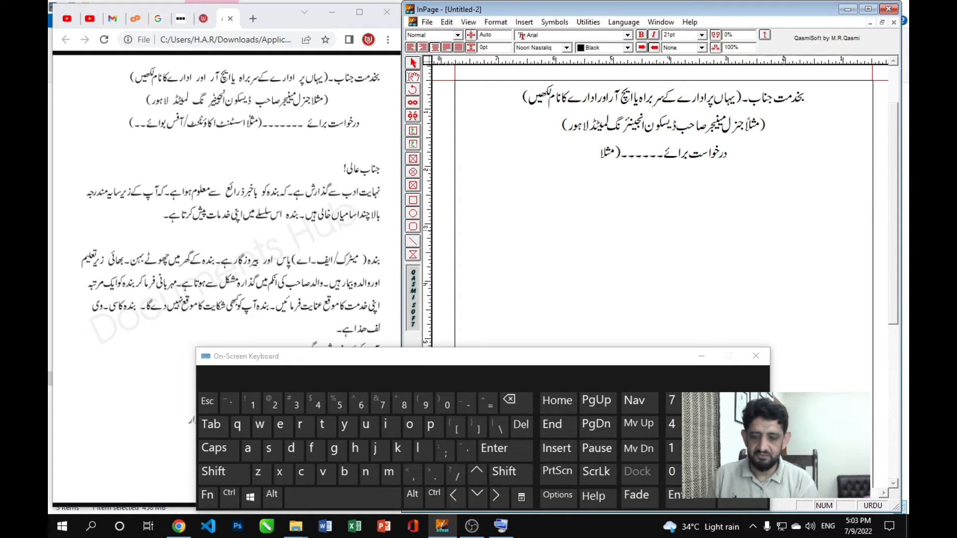
pyautogui.write('ً')
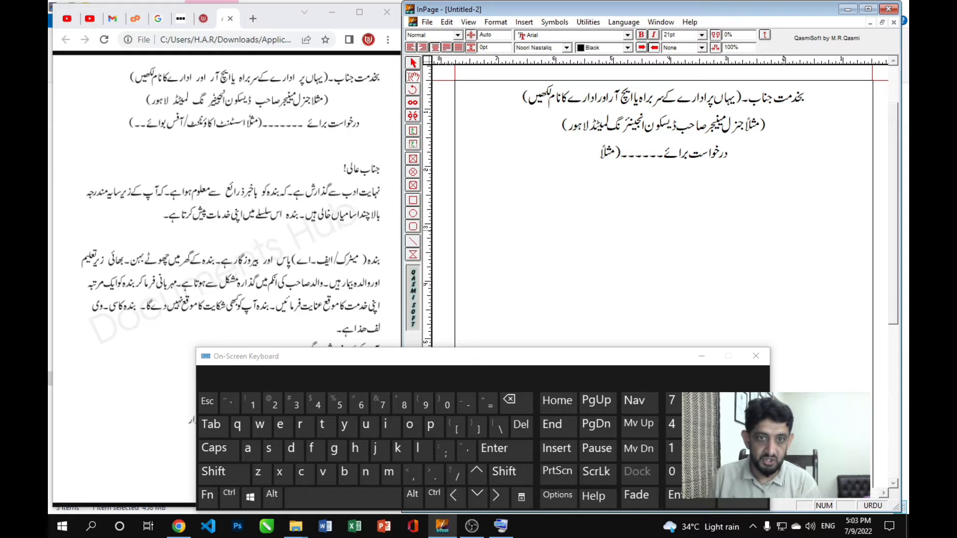
pyautogui.write(' اسسٹنٹ')
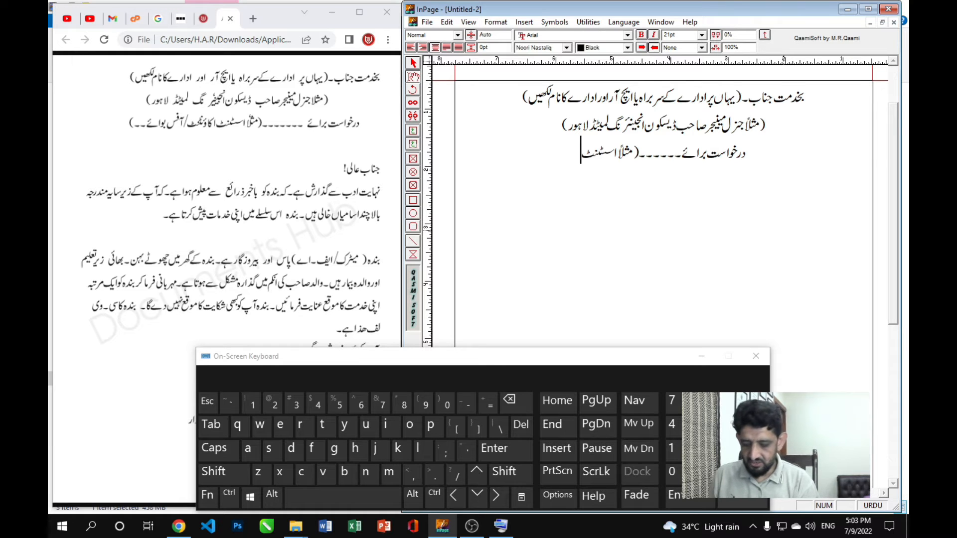
pyautogui.write('/')
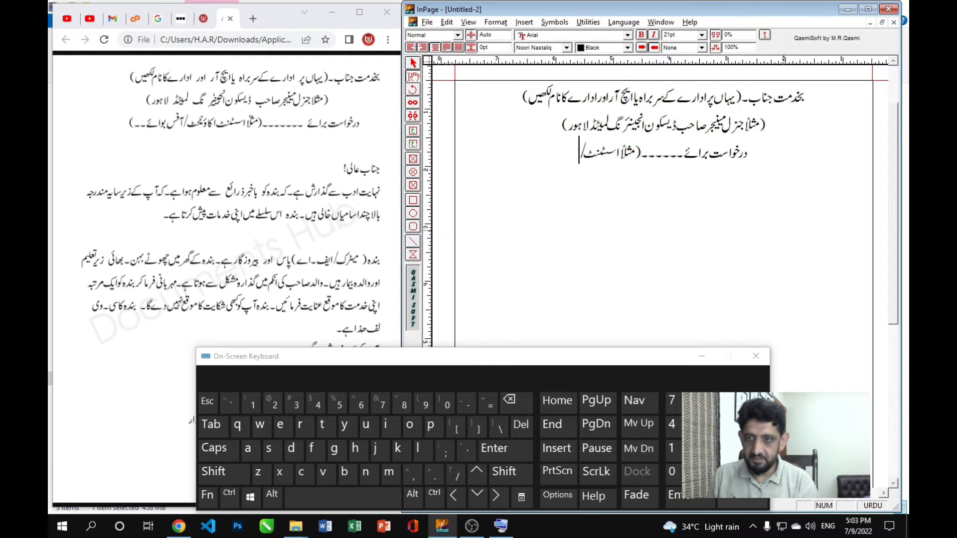
pyautogui.write('آفس بو')
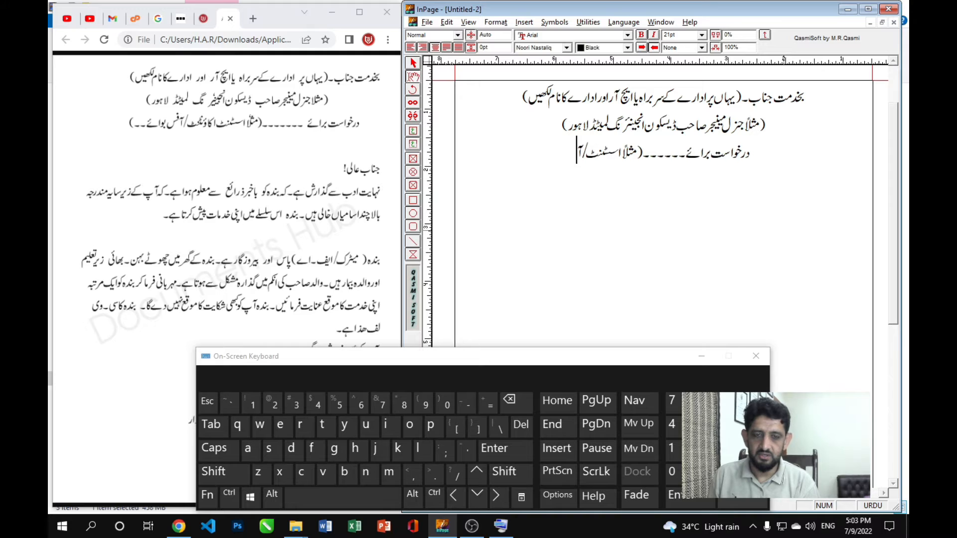
pyautogui.write('ائے۔۔')
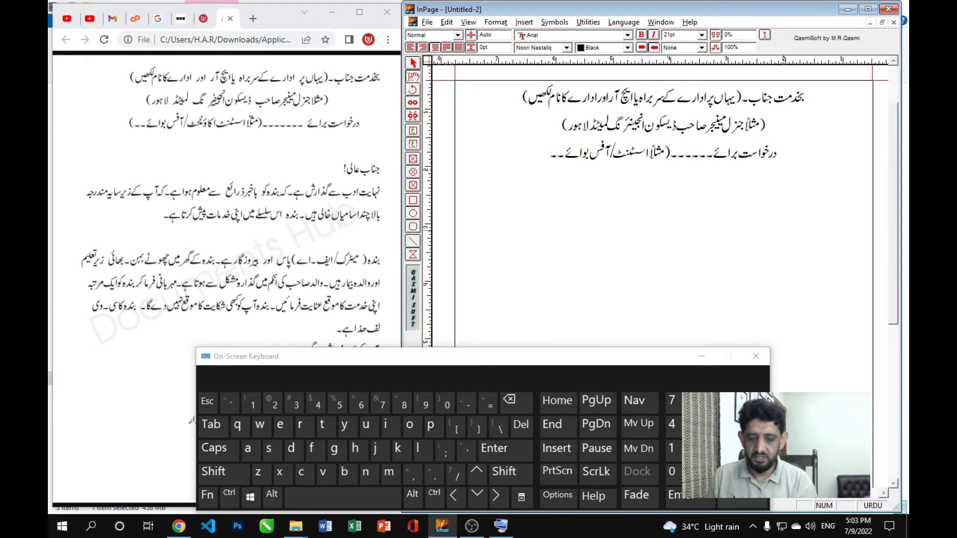
pyautogui.write(')')
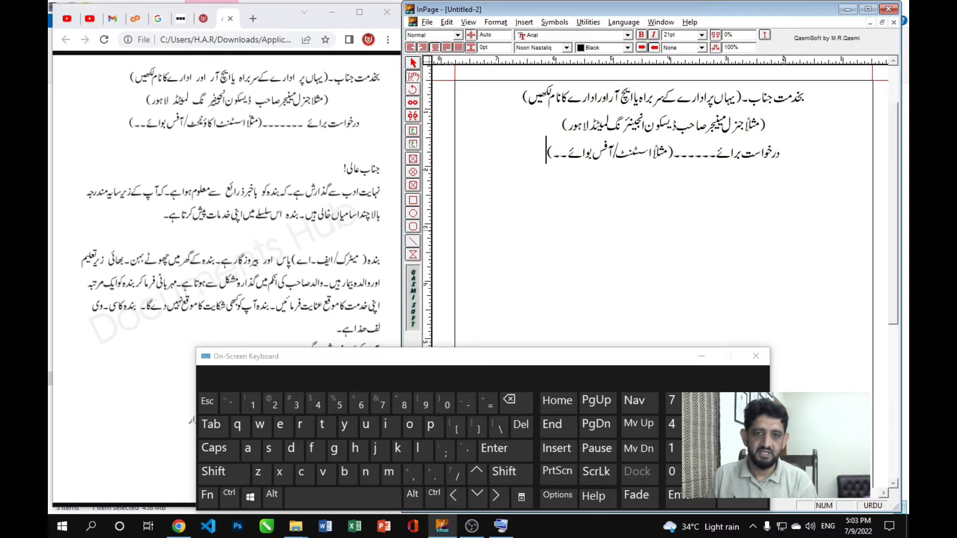
# Leave a blank line below the heading lines and write "جناب عالی!" as a right-aligned salutation.
pyautogui.press('Return')
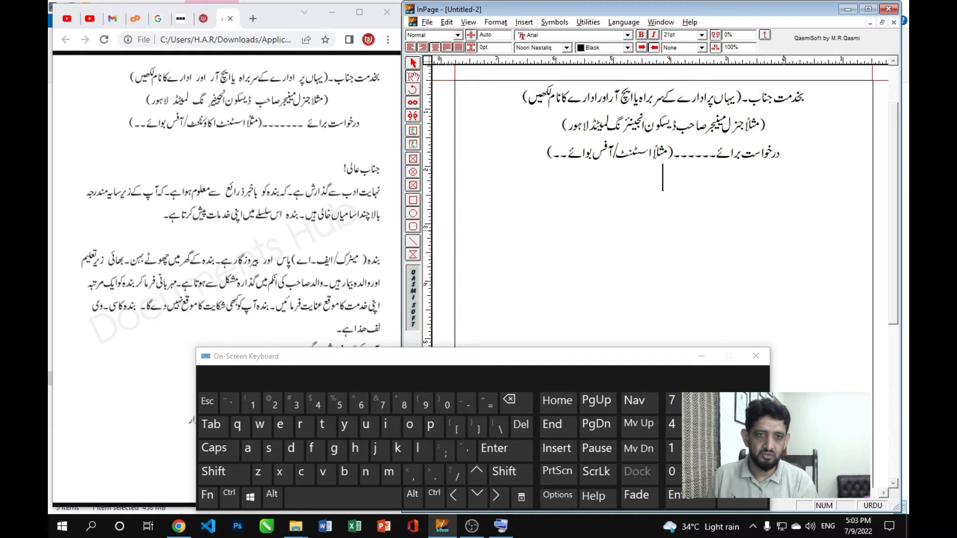
pyautogui.press('Return')
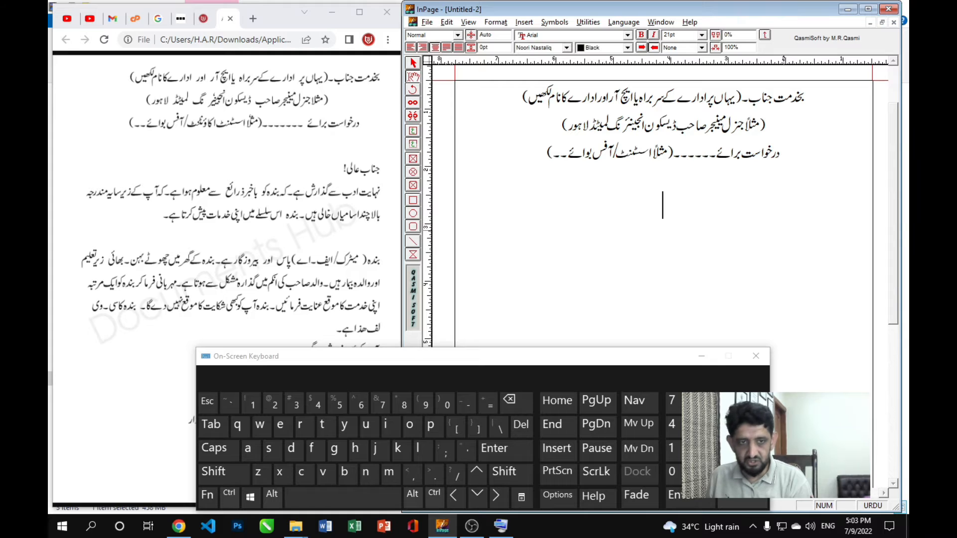
pyautogui.hotkey('ctrl', 'shift', 'r')
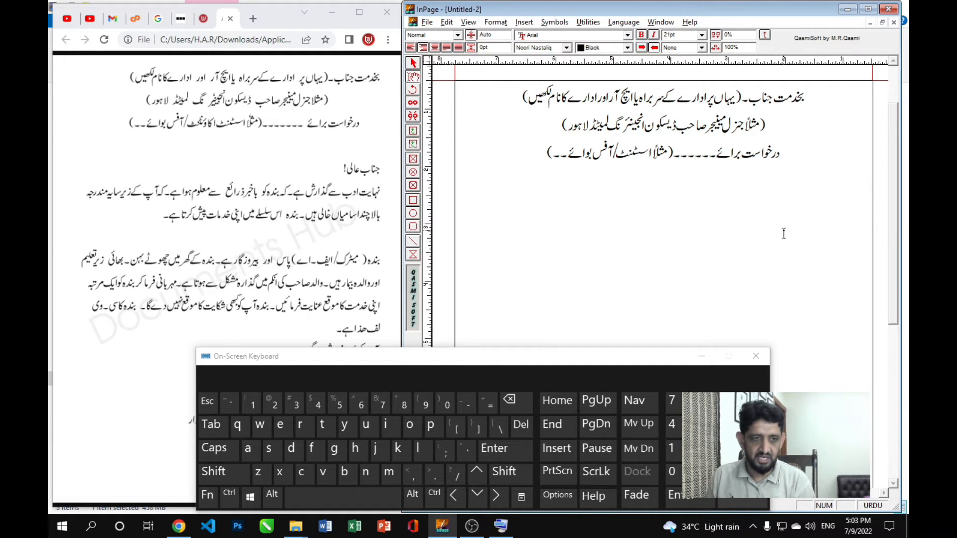
pyautogui.write('جناب عالی')
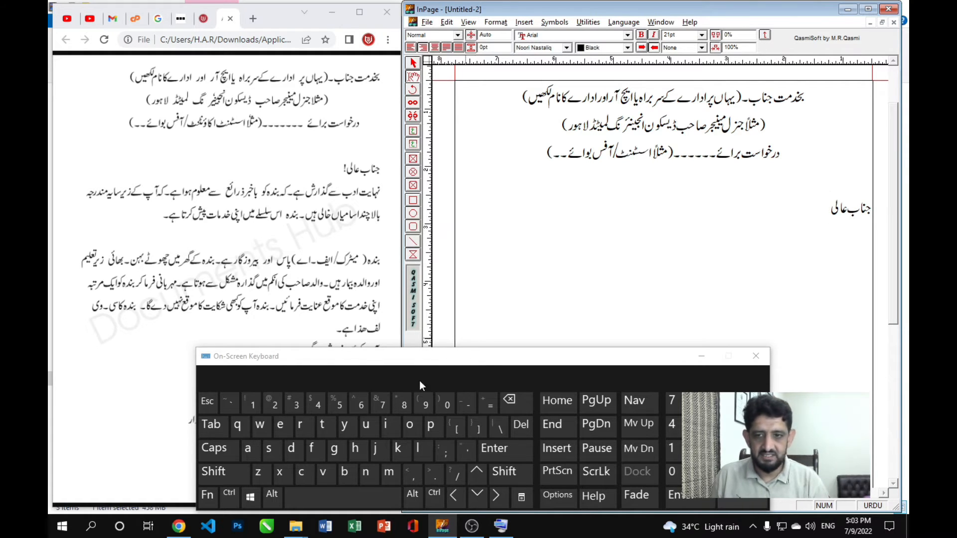
pyautogui.click(226, 454)
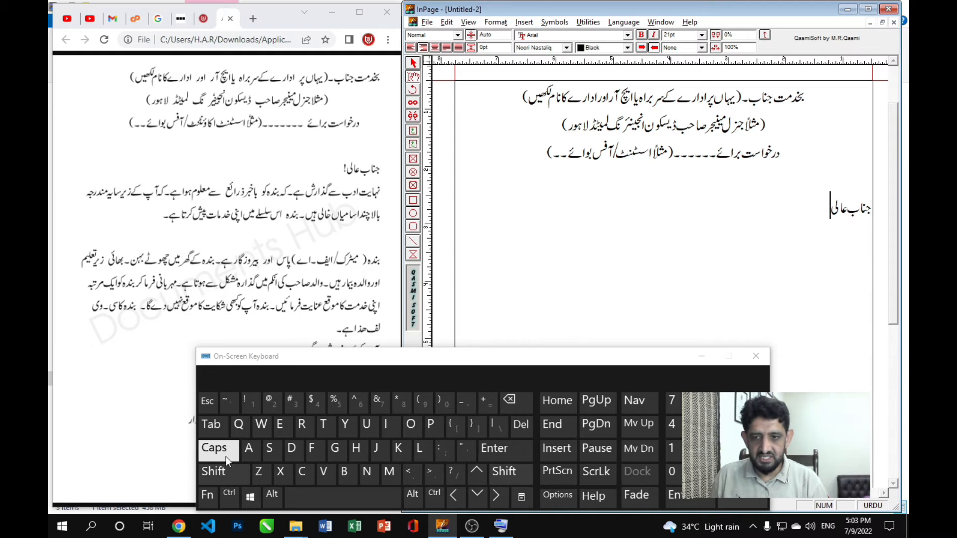
pyautogui.click(251, 402)
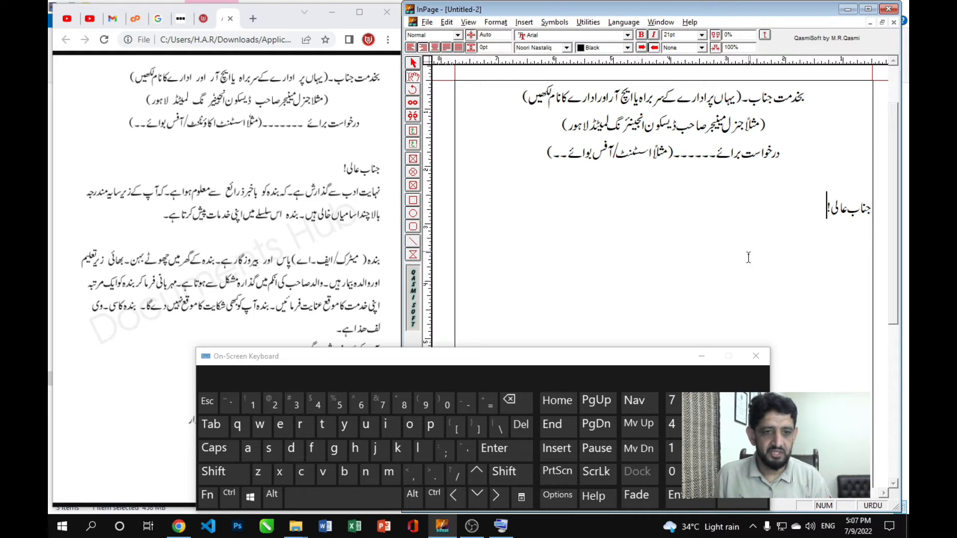
# Minimize the on-screen keyboard and begin the body on a new line below the salutation with "نہایت ادب سے گزارش ہے کہ".
pyautogui.click(701, 357)
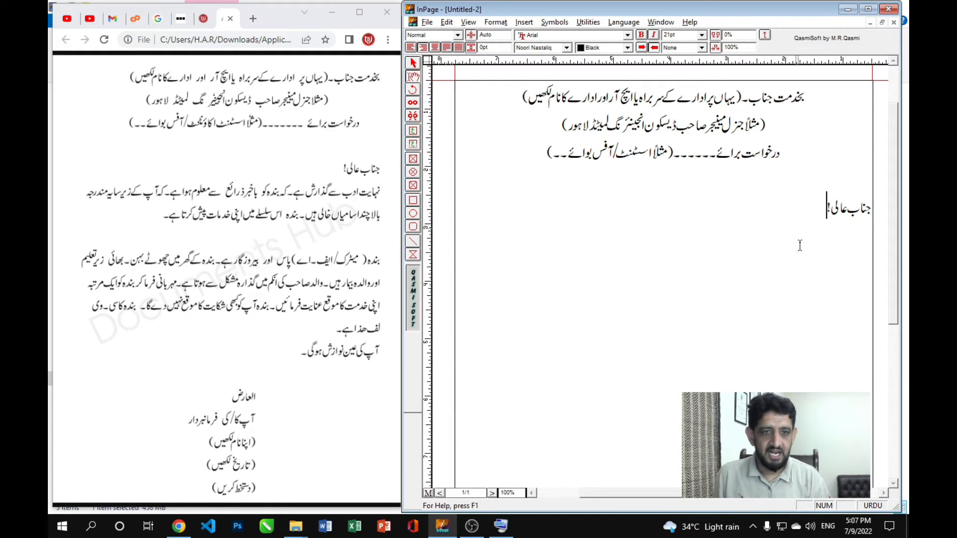
pyautogui.press('Return')
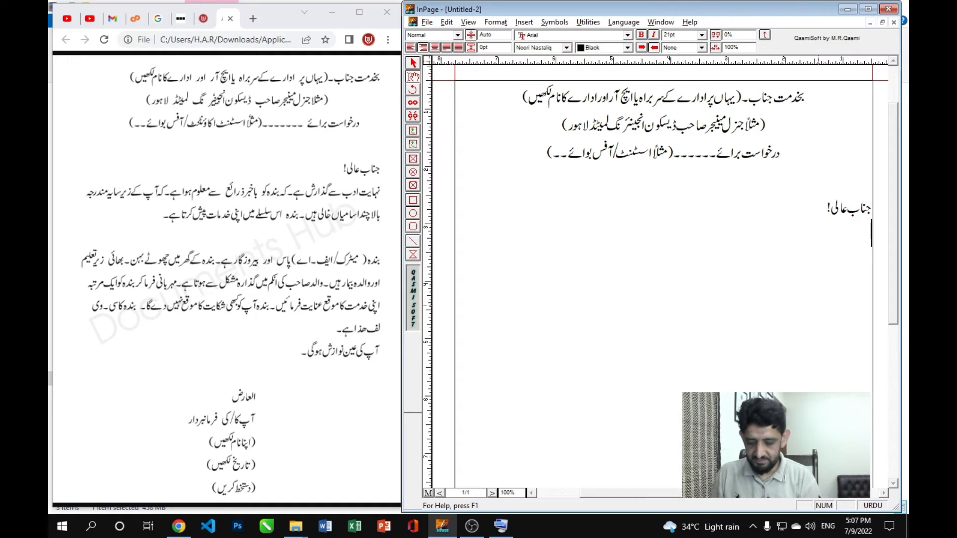
pyautogui.write('نہایت ا')
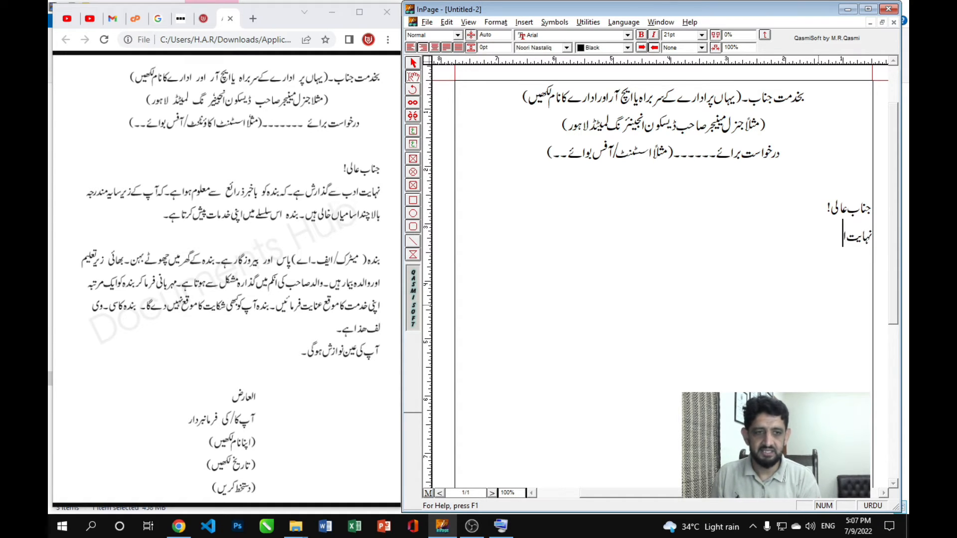
pyautogui.write('دب سے گزارش')
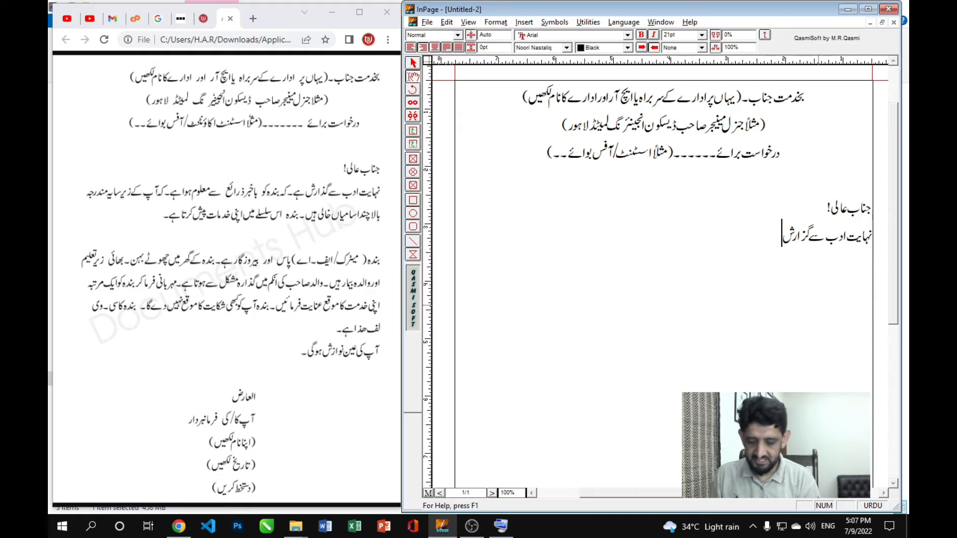
pyautogui.write('ہے کہ')
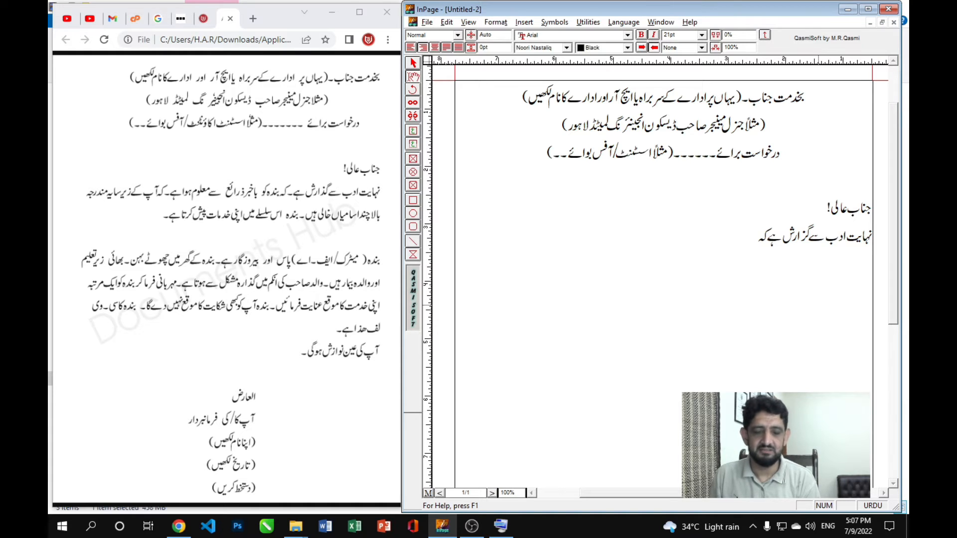
pyautogui.write('۔')
pyautogui.press('BackSpace')
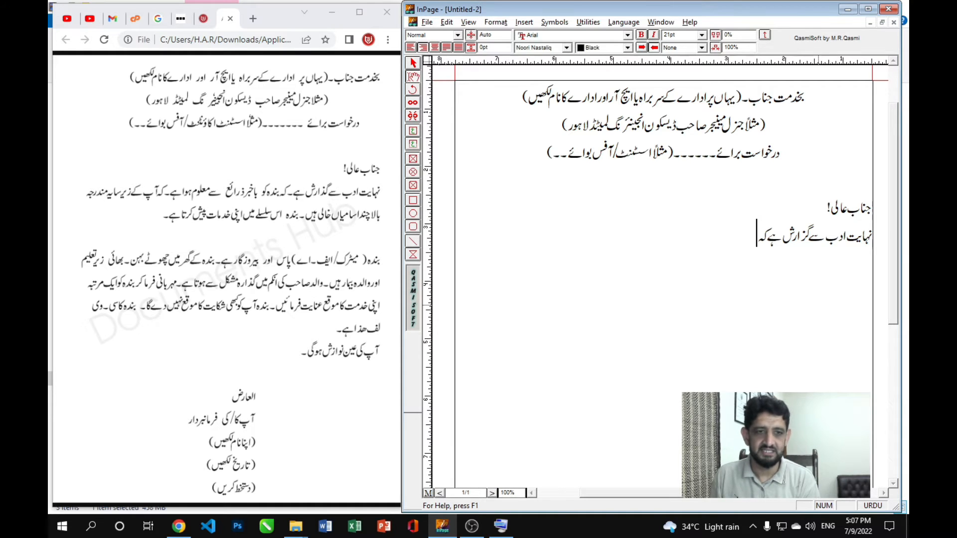
# Continue the opening sentence with "بندہ کو باخبر ذرائع سے معلوم ہوا ہے کہ آپ".
pyautogui.write('بندہ کو باخبر')
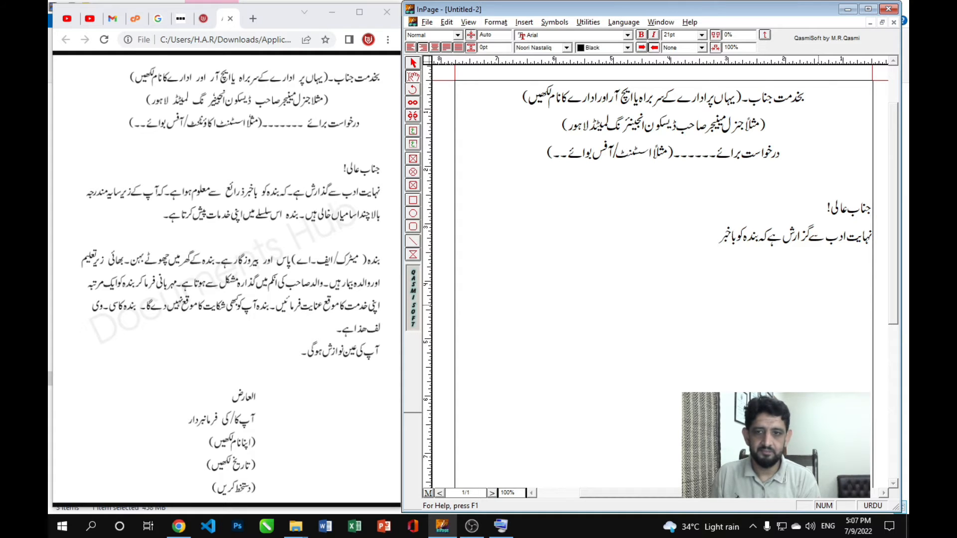
pyautogui.write(' ذرائع سے مع')
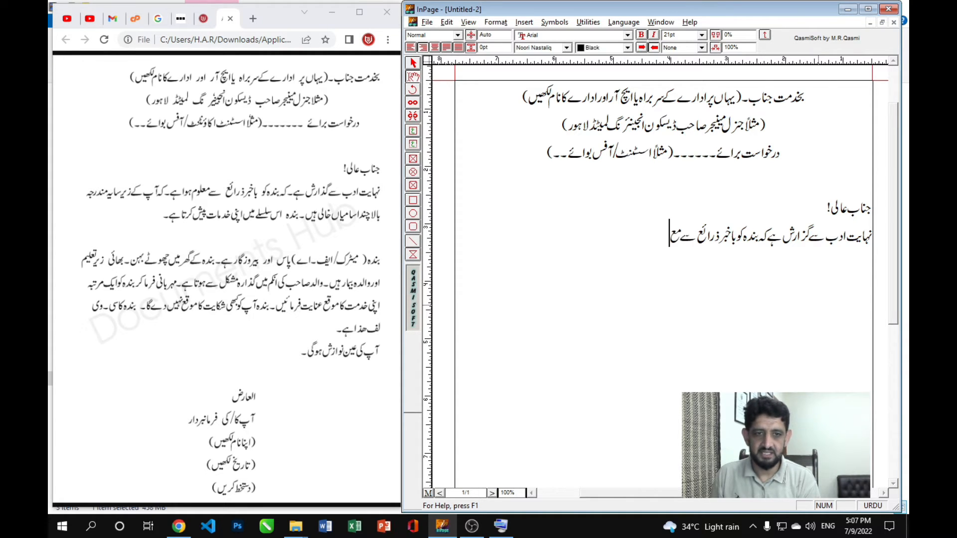
pyautogui.write('لوم ہوا ہے کہ ا')
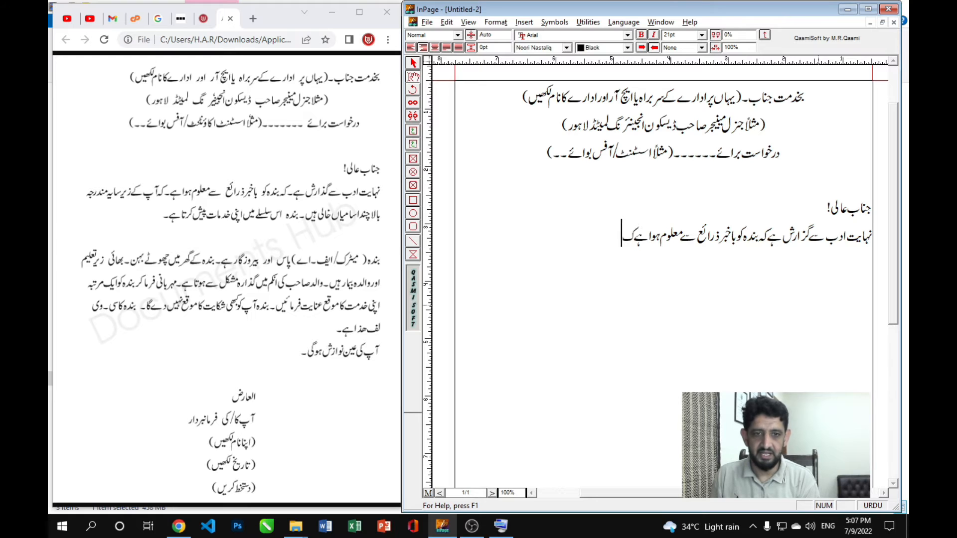
pyautogui.write('پ')
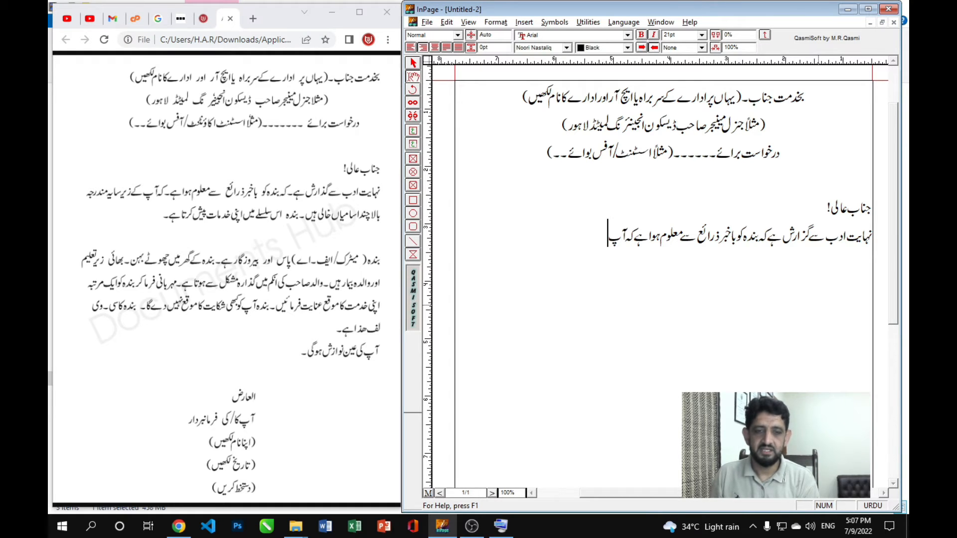
pyautogui.press('BackSpace')
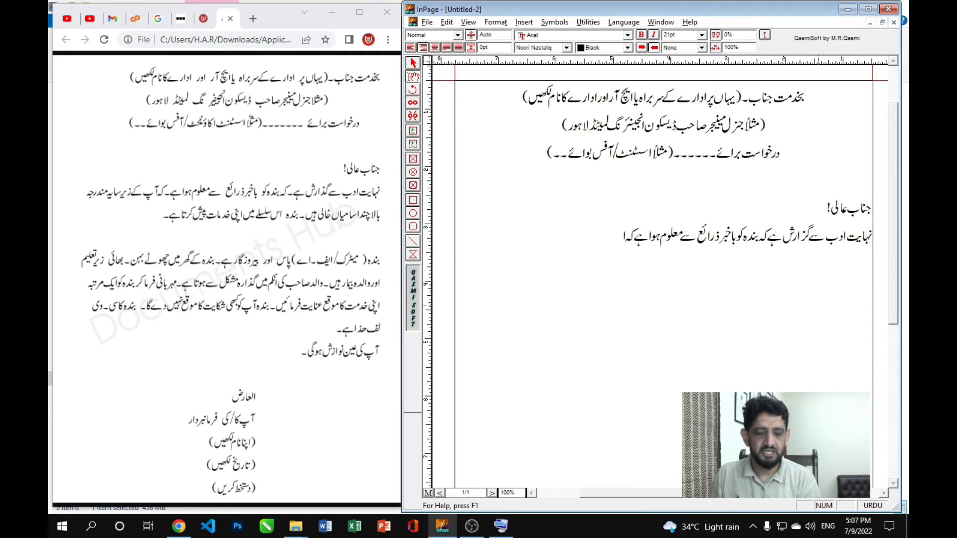
pyautogui.write('پ')
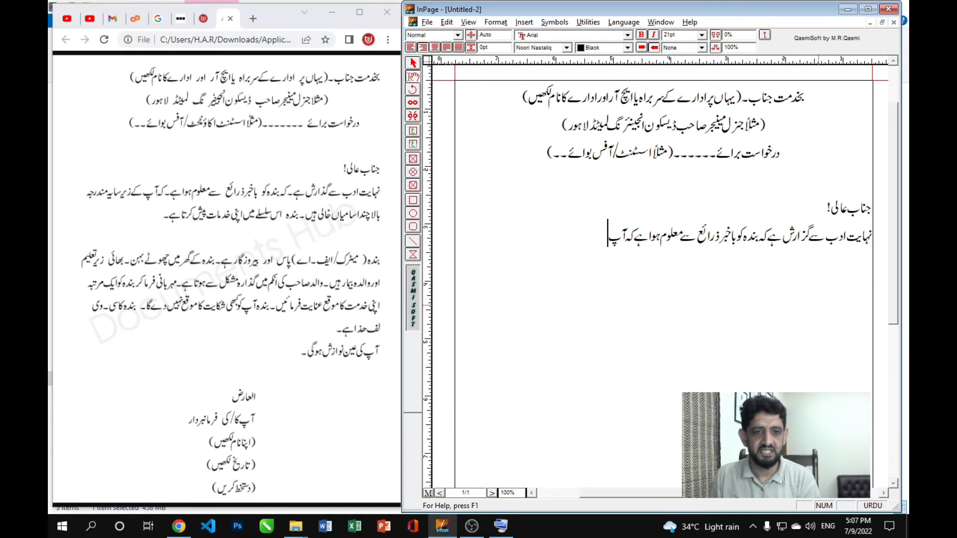
# Extend the opening sentence with "کے زیر سایہ مندرجہ بالا چند آسامیاں خالی ہیں".
pyautogui.write(' کے زیر')
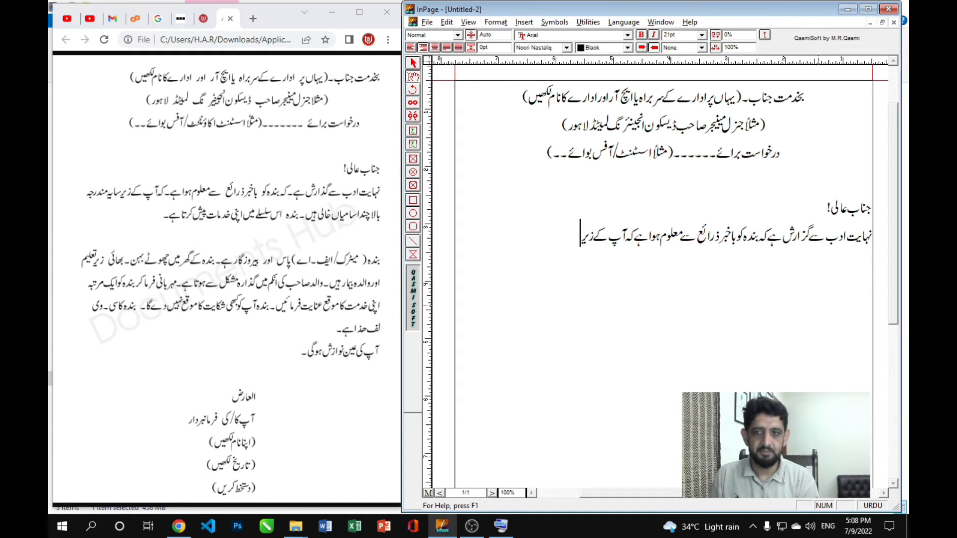
pyautogui.write(' سایہ مندرجہ')
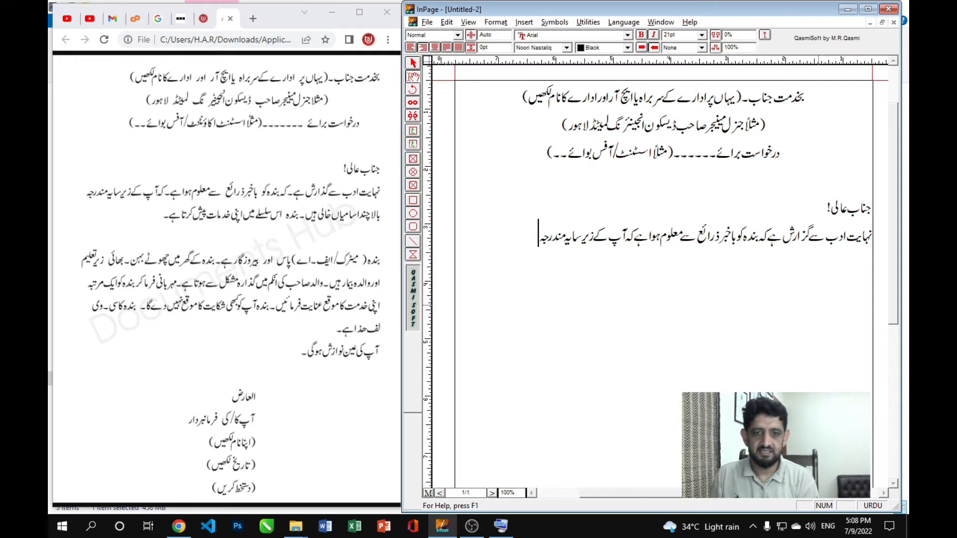
pyautogui.write(' بالا')
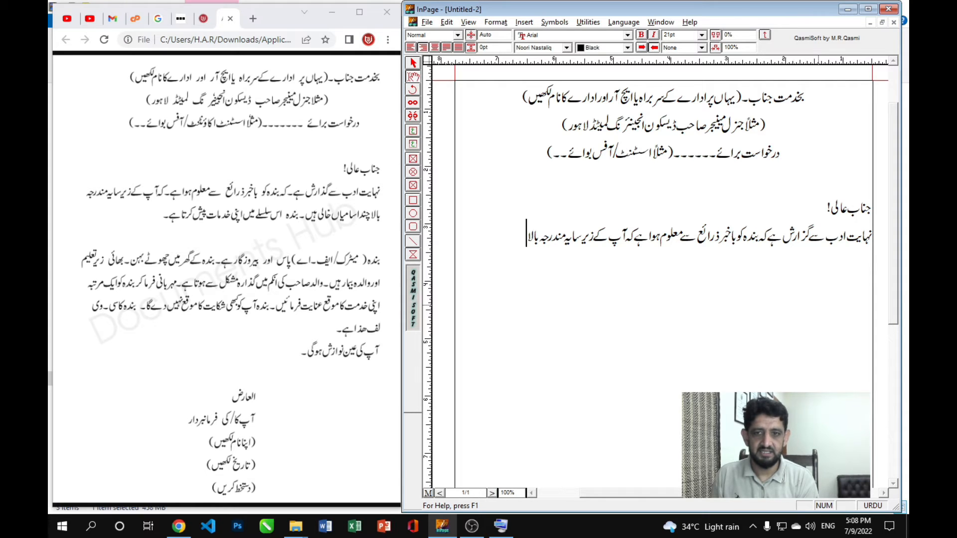
pyautogui.write(' چند')
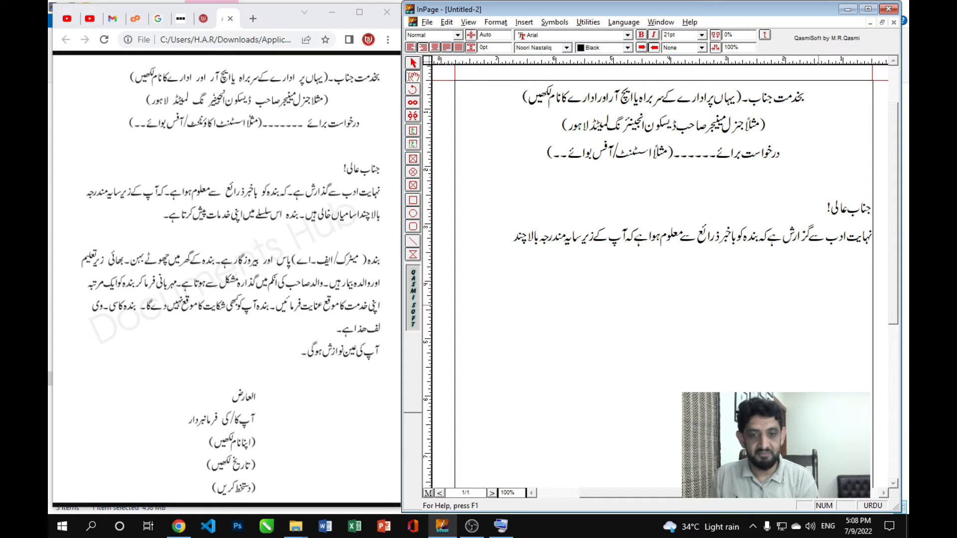
pyautogui.write(' ا')
pyautogui.write(' سا')
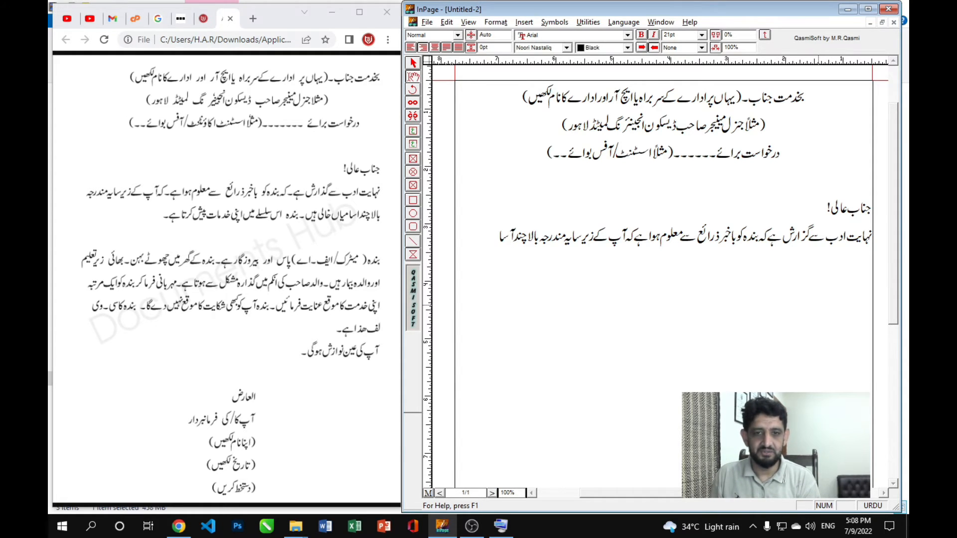
pyautogui.write('میاں')
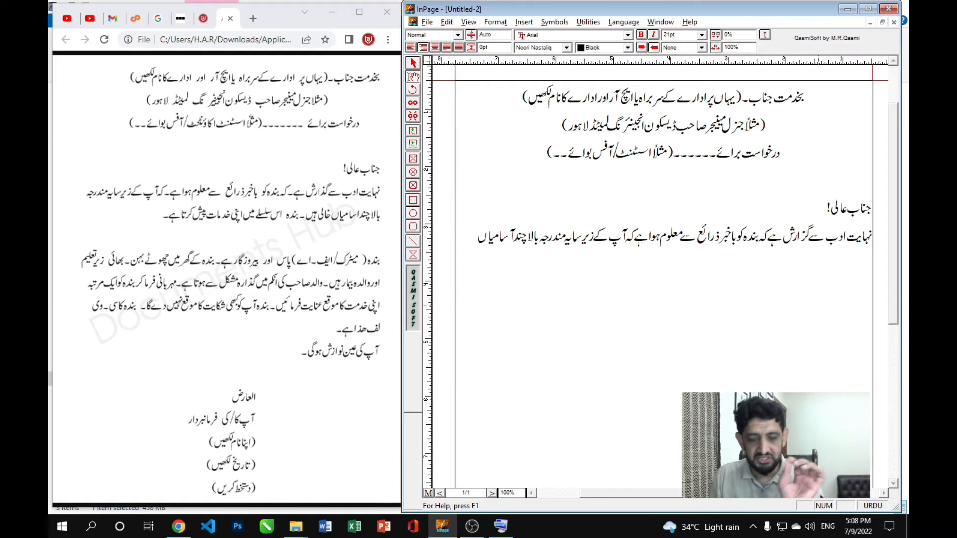
pyautogui.write(' خالی ہیں۔')
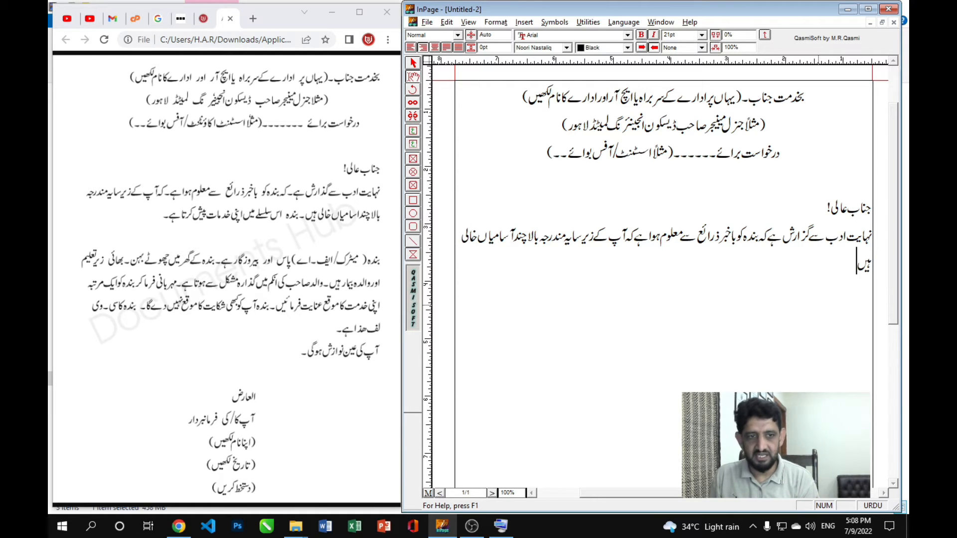